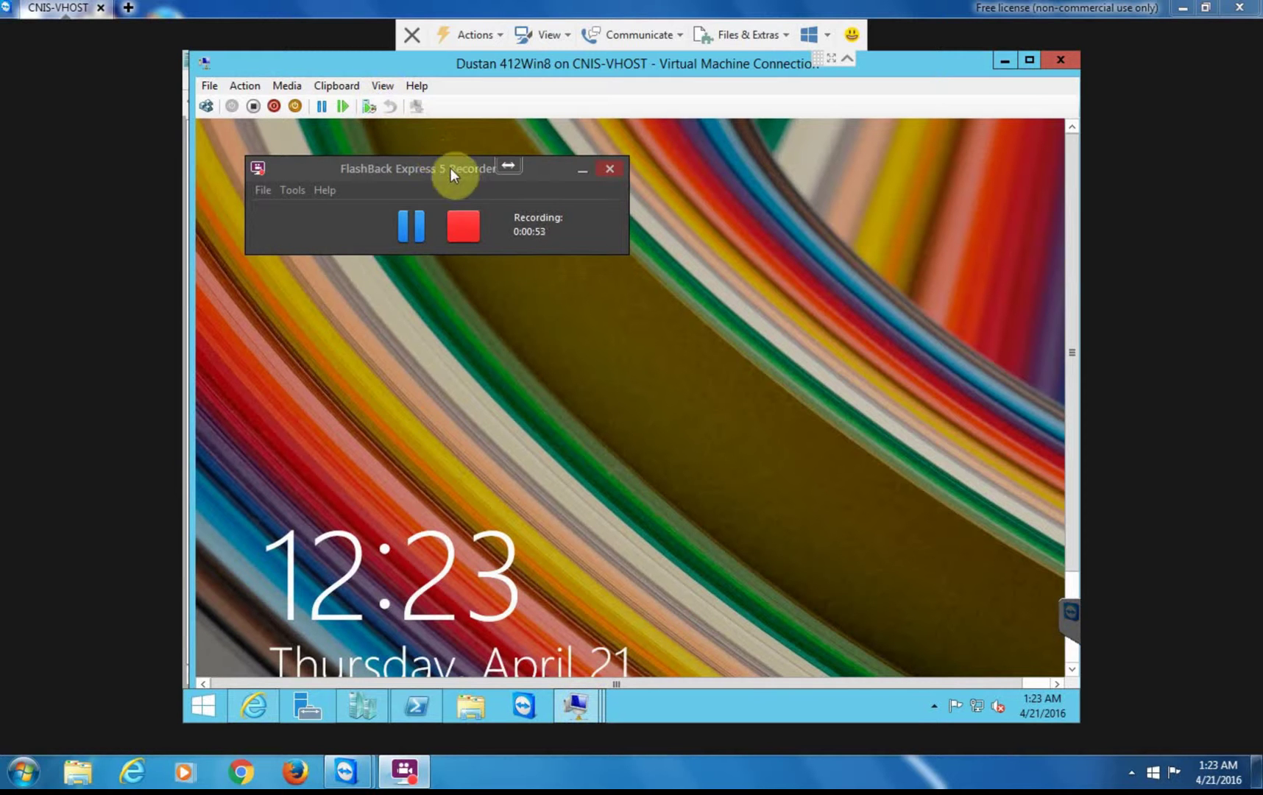
- Move the recorder panel to the lower-left corner and wake the Windows 8 VM's lock screen
left_click_drag(451, 168, 11, 584)
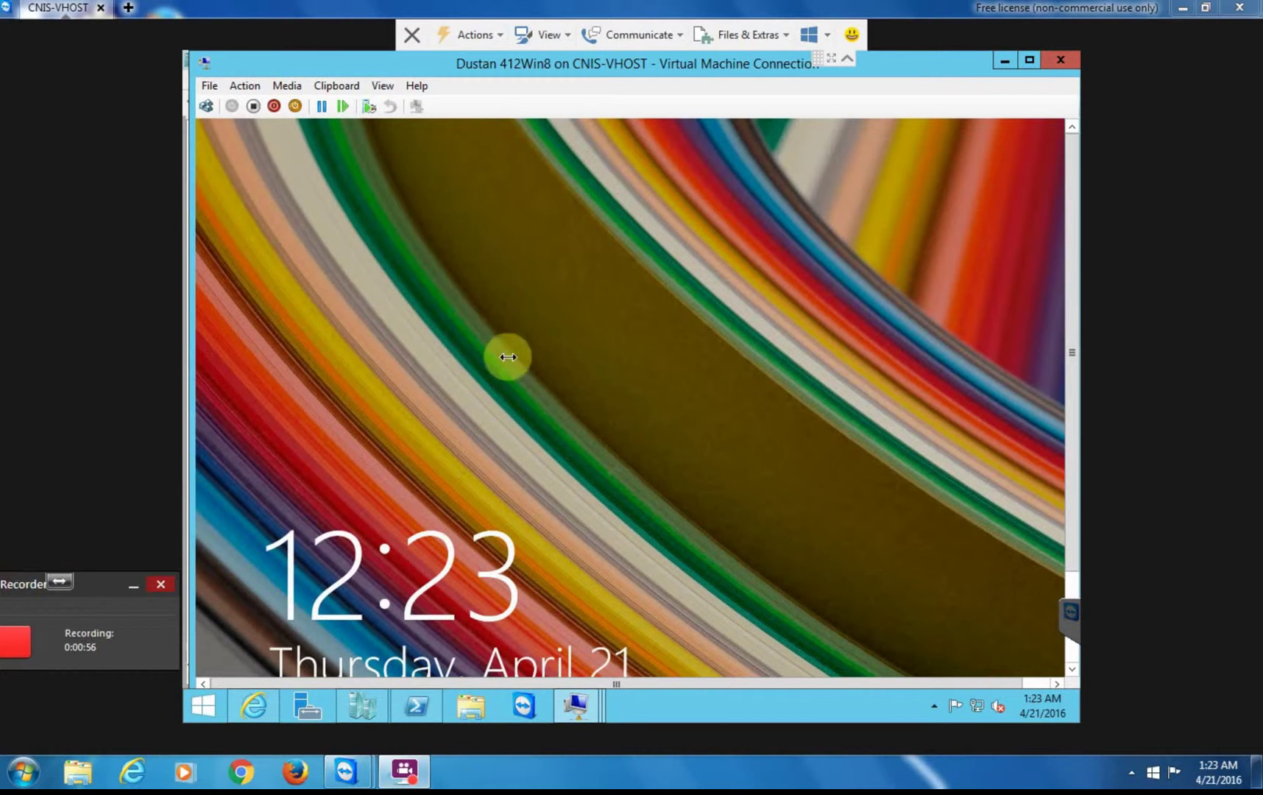
left_click(684, 387)
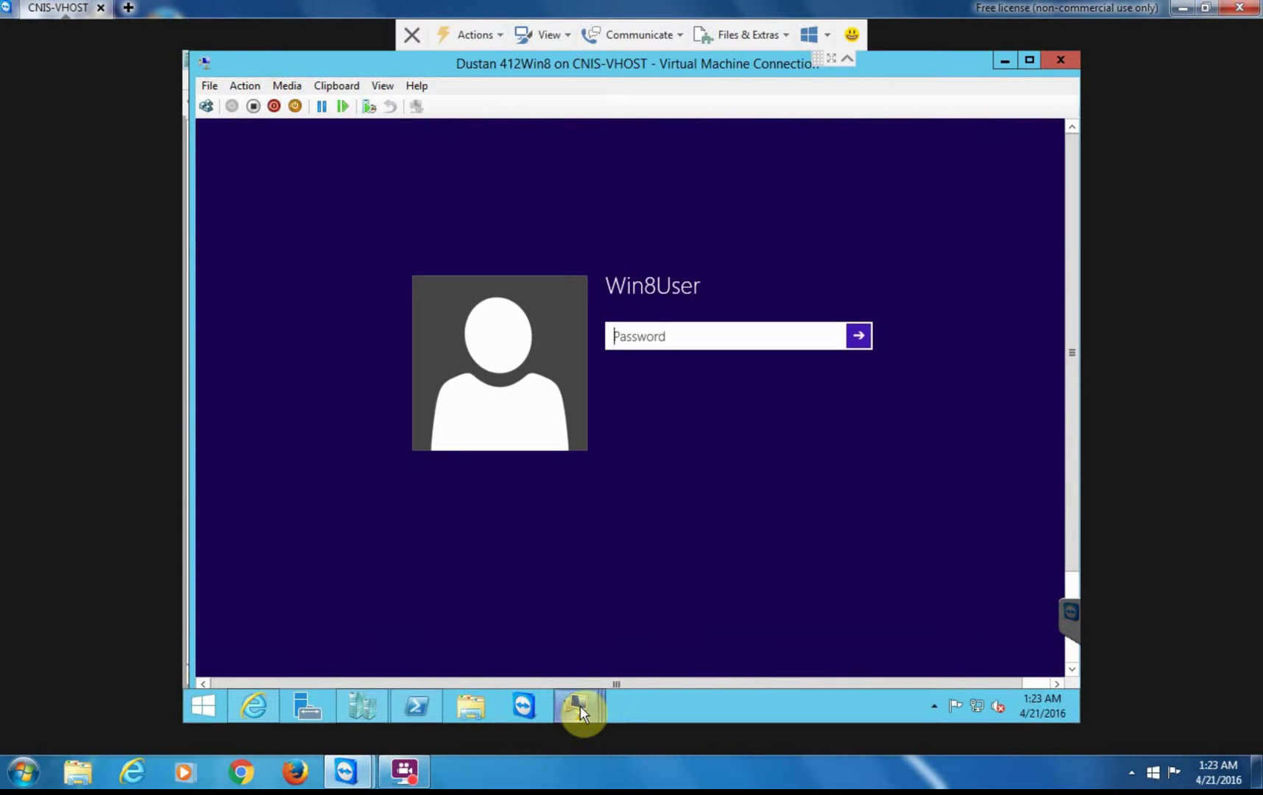
- Switch to the 412Server1 VM and sign in as the domain Administrator with the account password
mouse_move(580, 706)
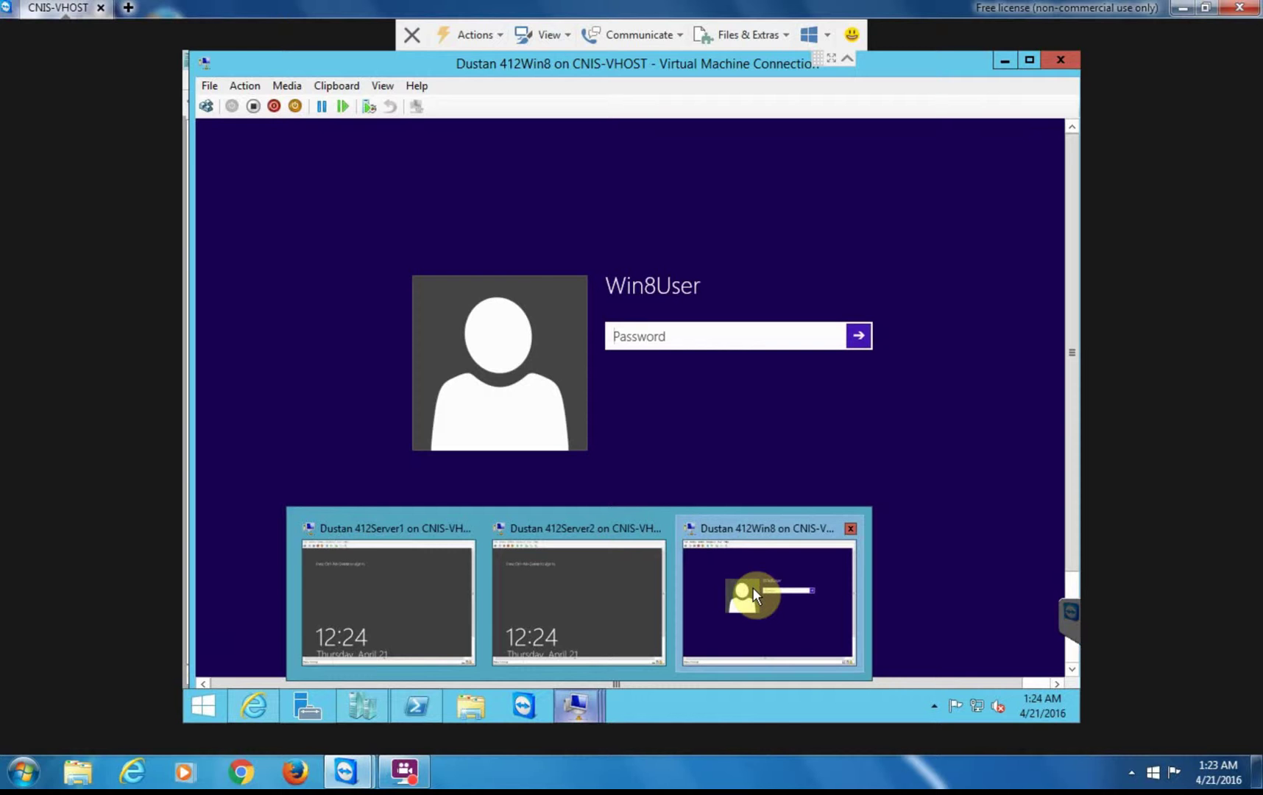
left_click(380, 597)
left_click(205, 106)
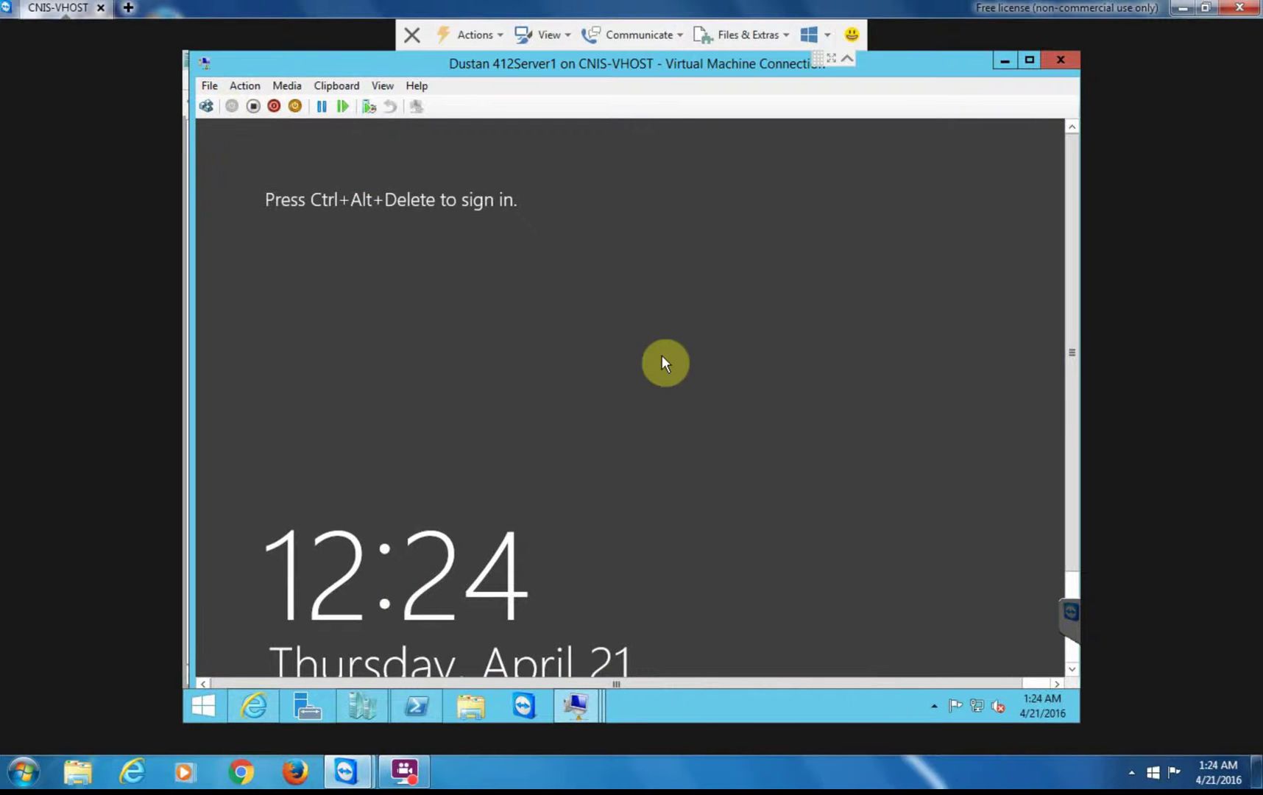
left_click(615, 327)
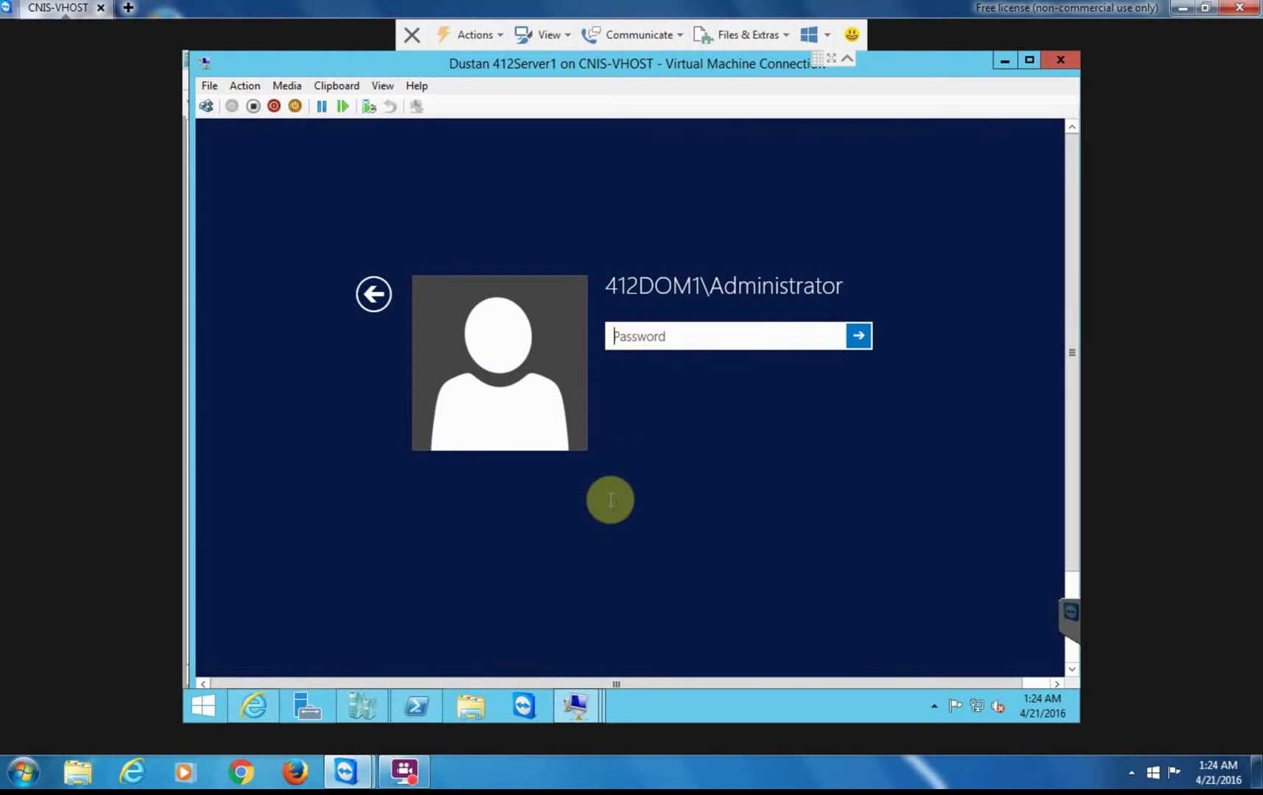
type("Password1!")
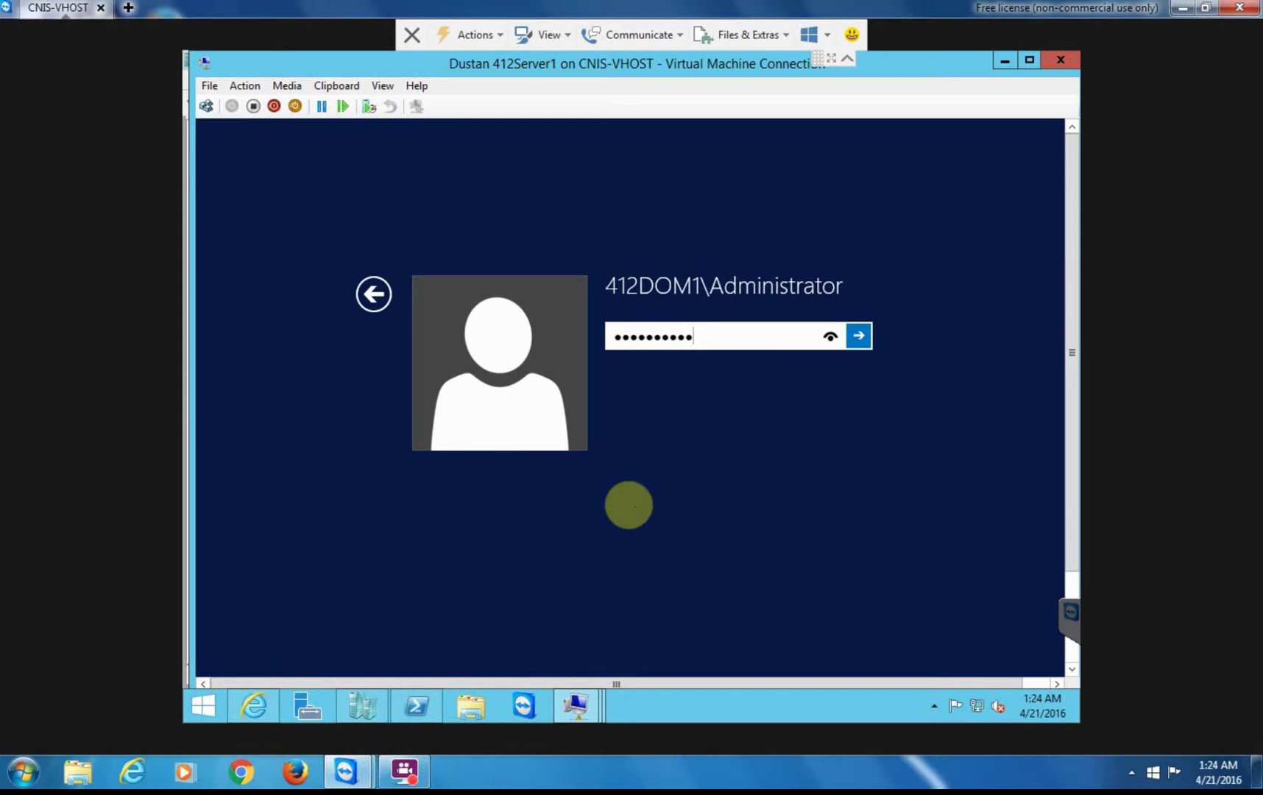
key("Return")
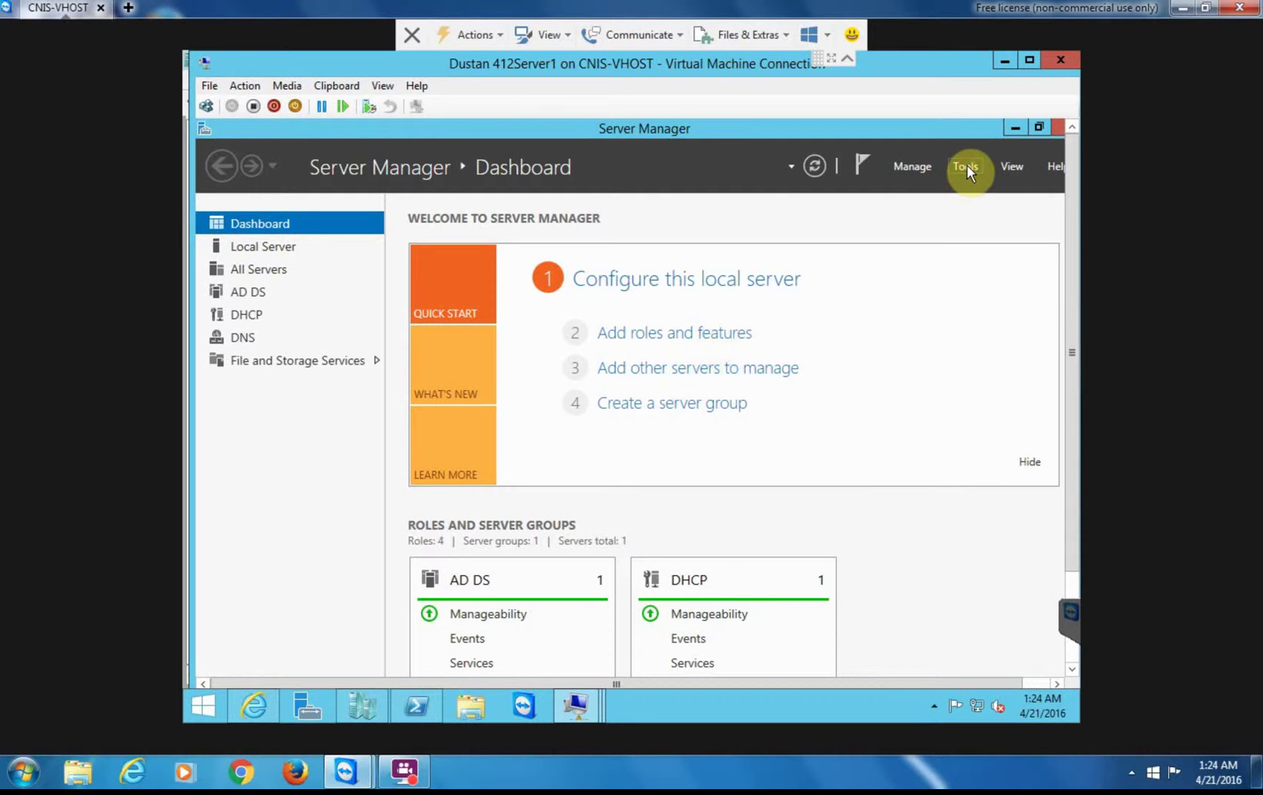
- Launch the DHCP console on 412Server1, bring 412Server2 to its sign-in screen, then return to 412Server1
left_click(966, 168)
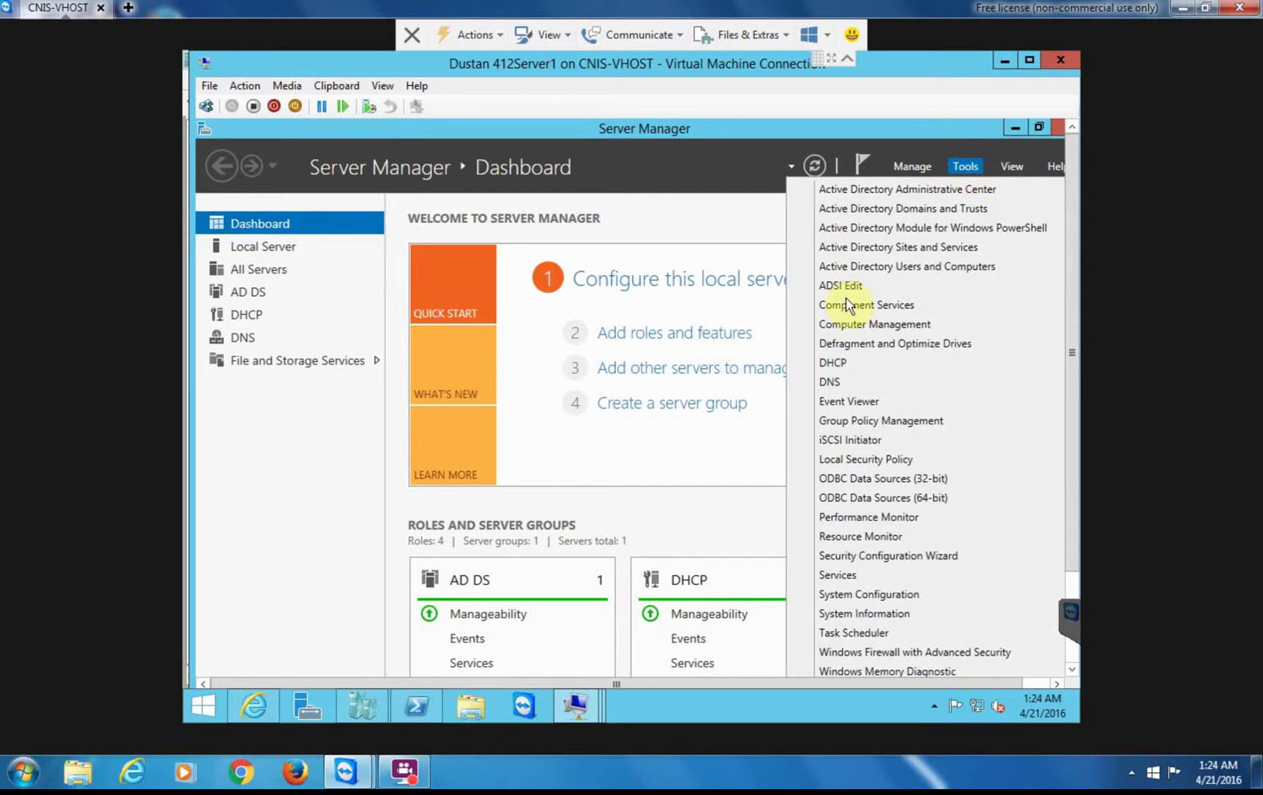
left_click(835, 362)
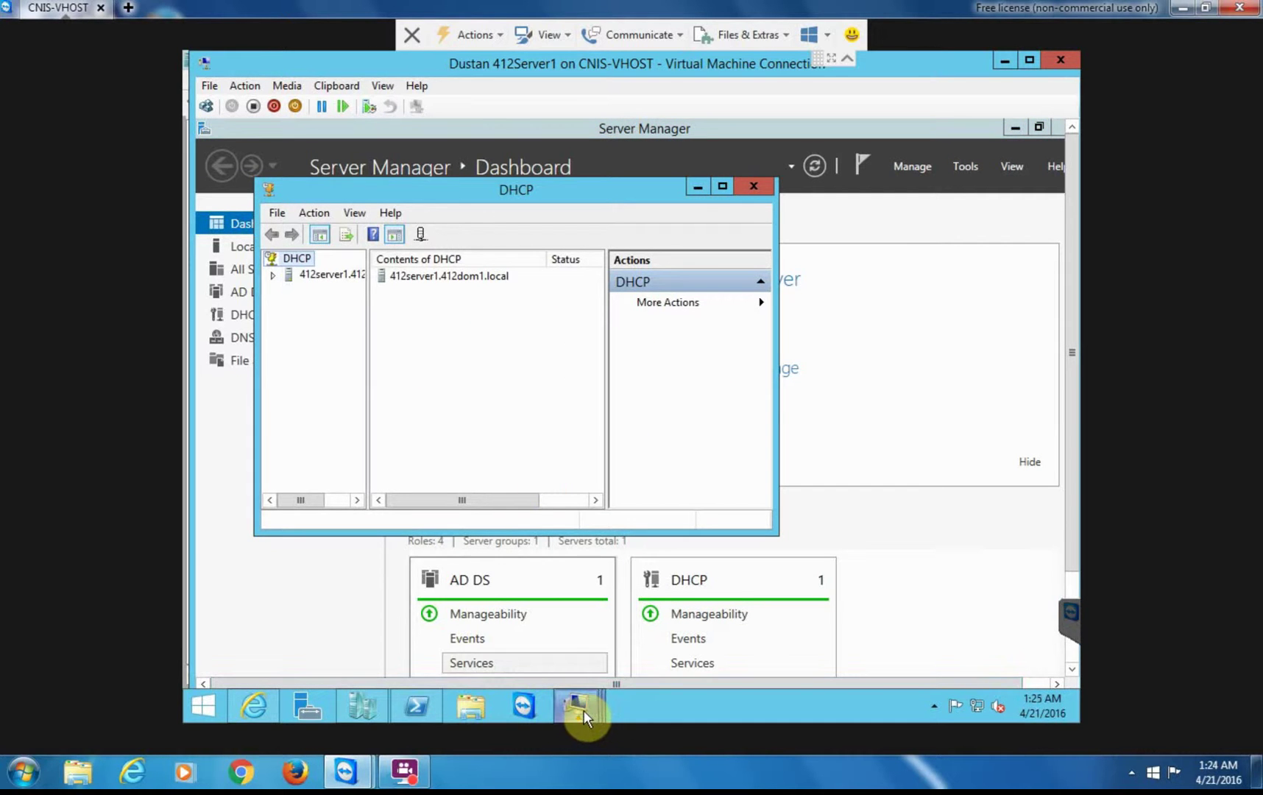
mouse_move(584, 718)
left_click(586, 620)
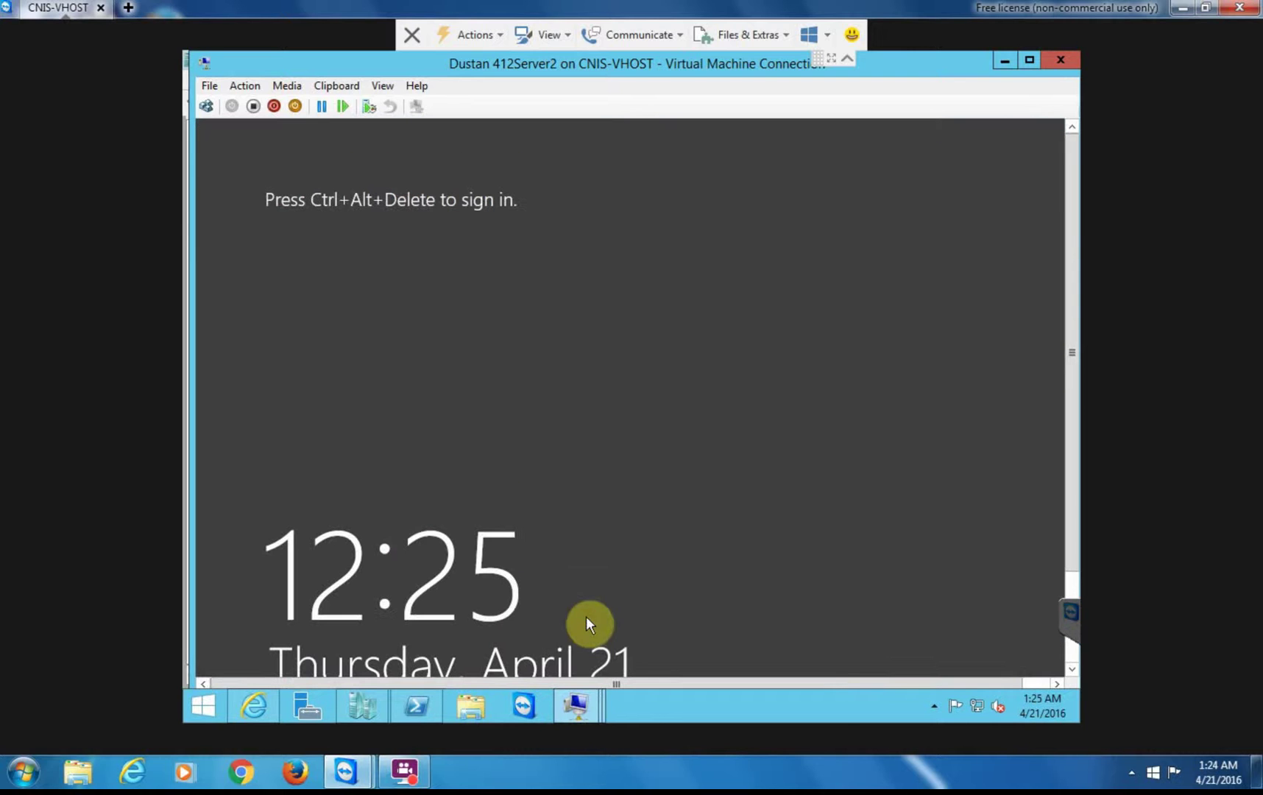
left_click(206, 106)
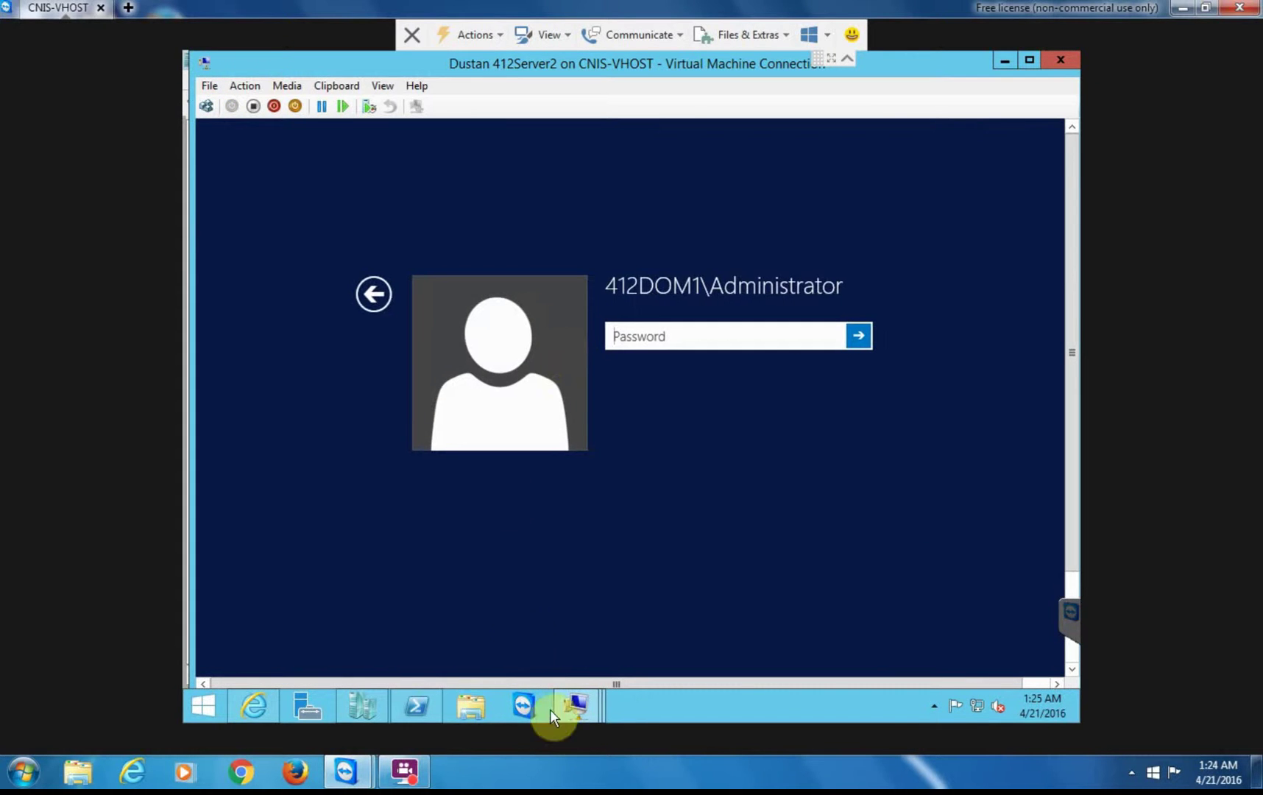
mouse_move(573, 710)
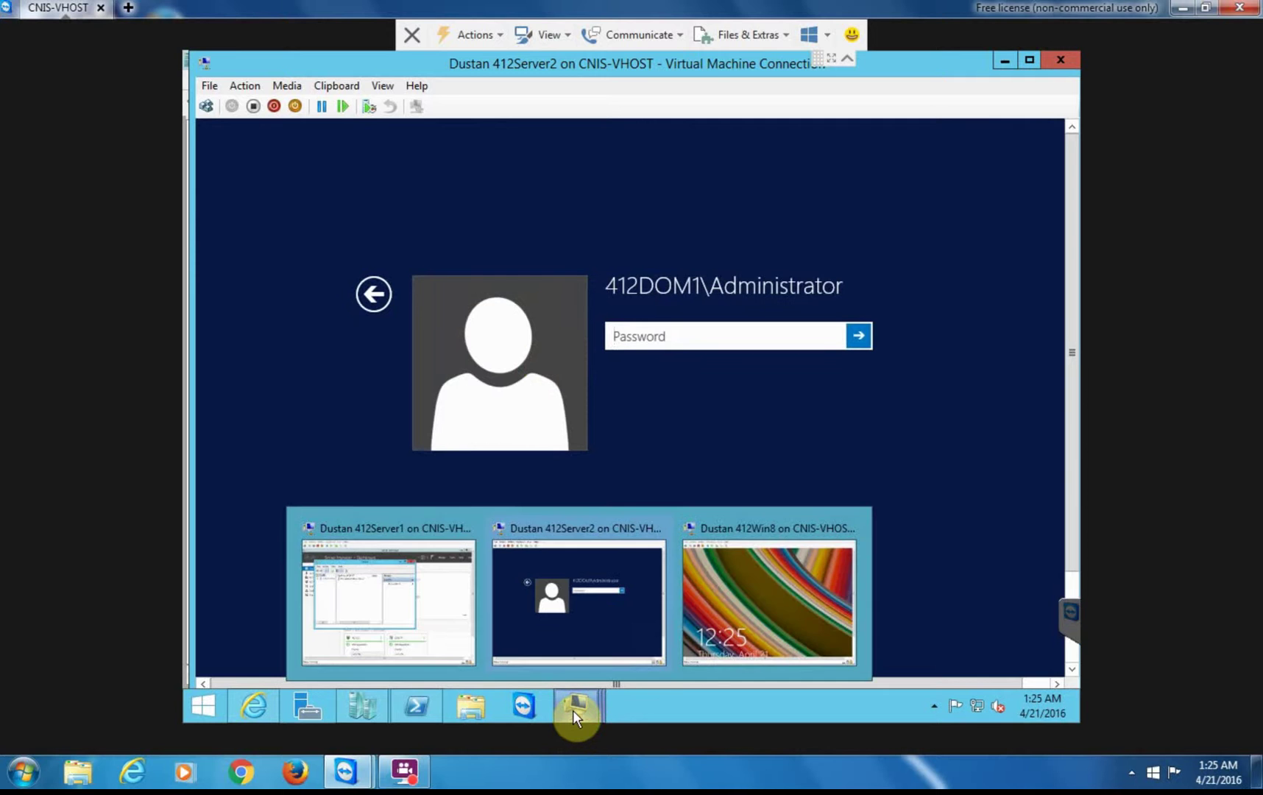
left_click(410, 624)
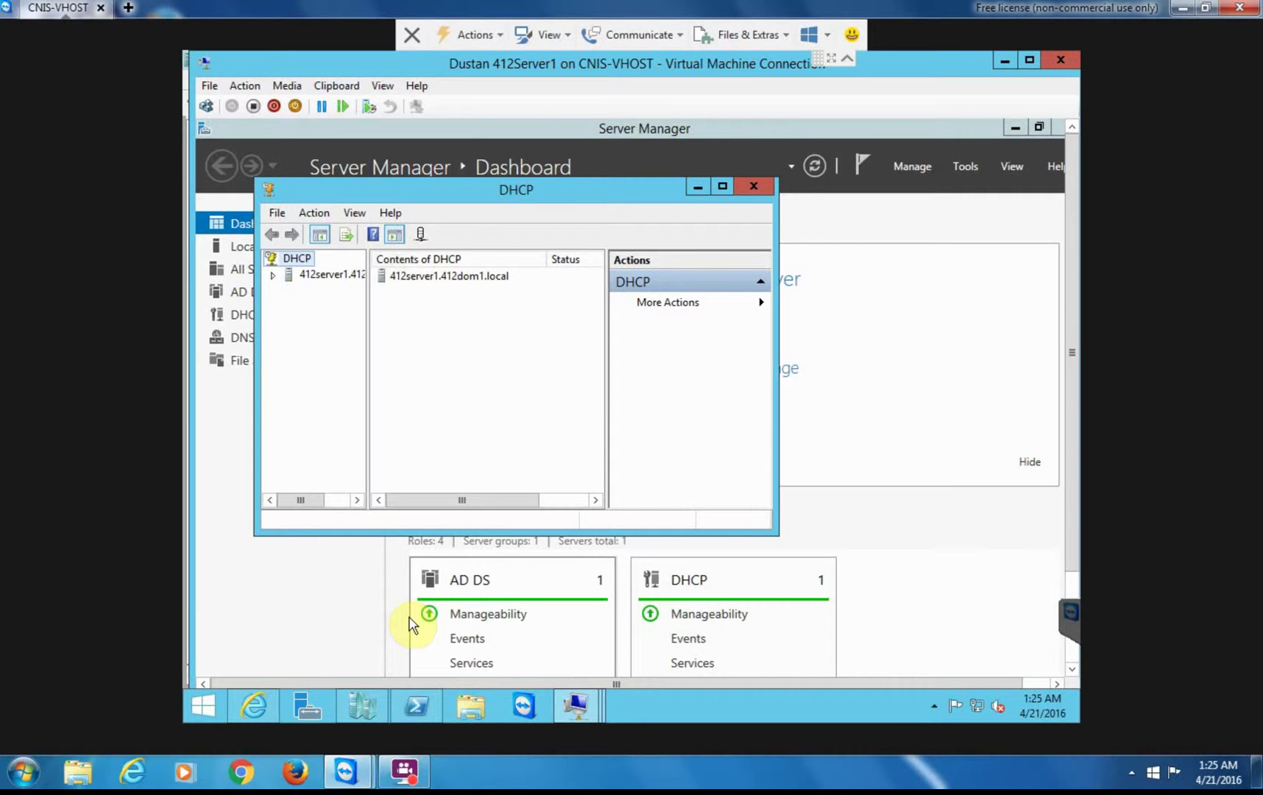
- Expand 412server1 > IPv4, open Scope [10.12.0.0], dismiss the colour-scheme prompt, and show the scope's actions menu
left_click(272, 274)
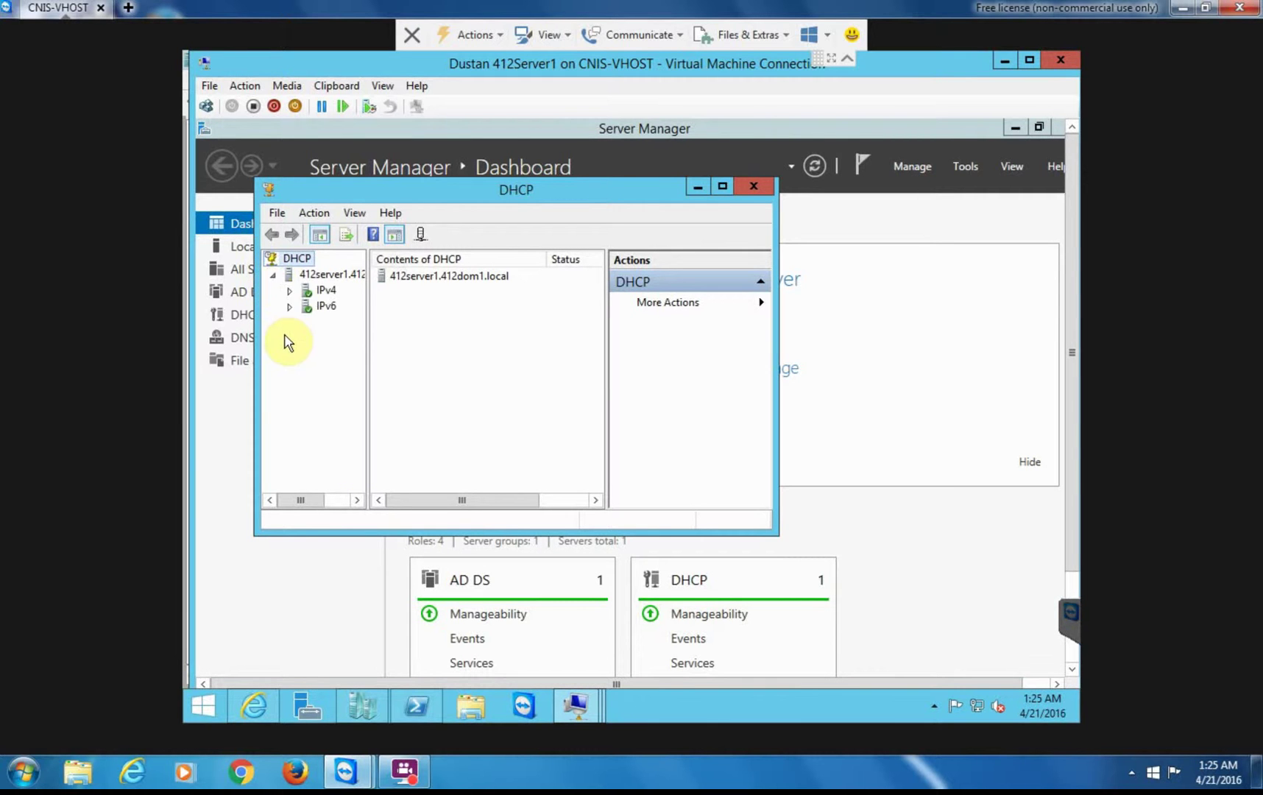
left_click(289, 290)
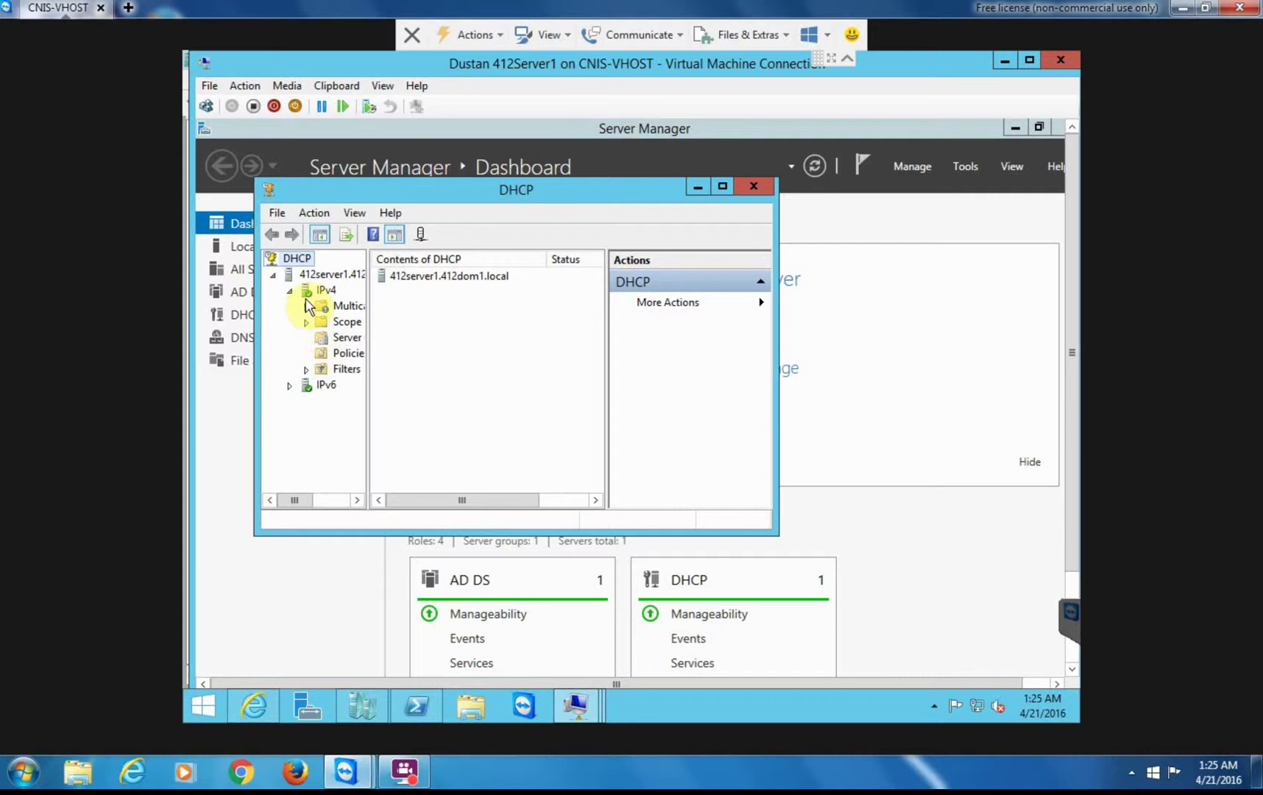
left_click(316, 291)
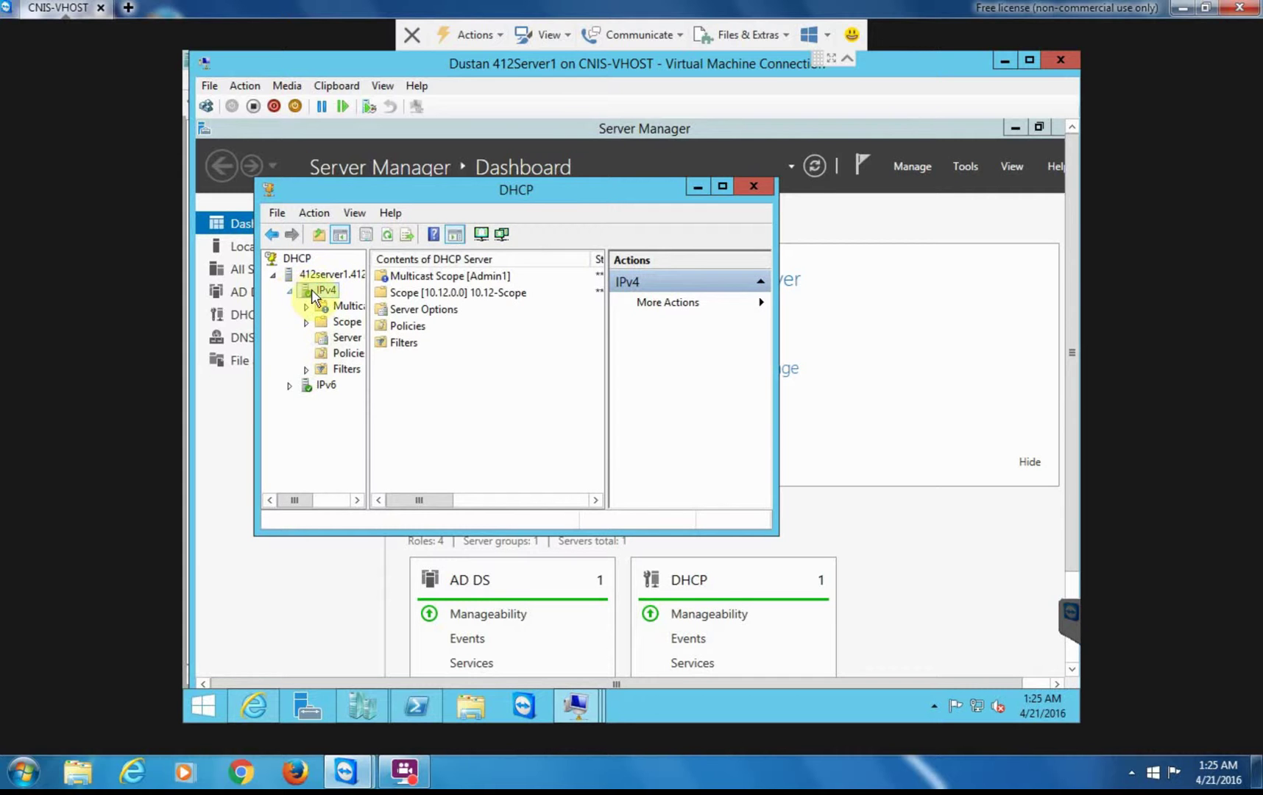
left_click(308, 308)
left_click(339, 306)
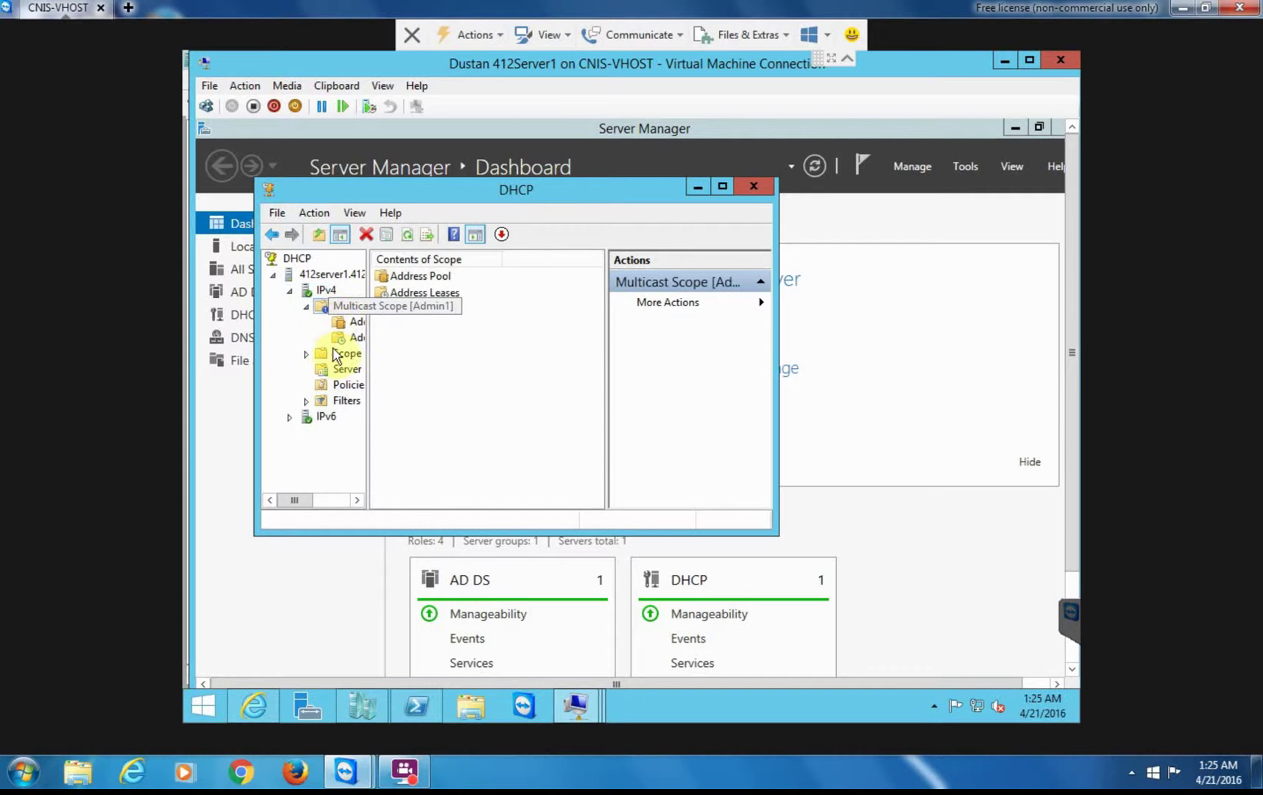
double_click(344, 357)
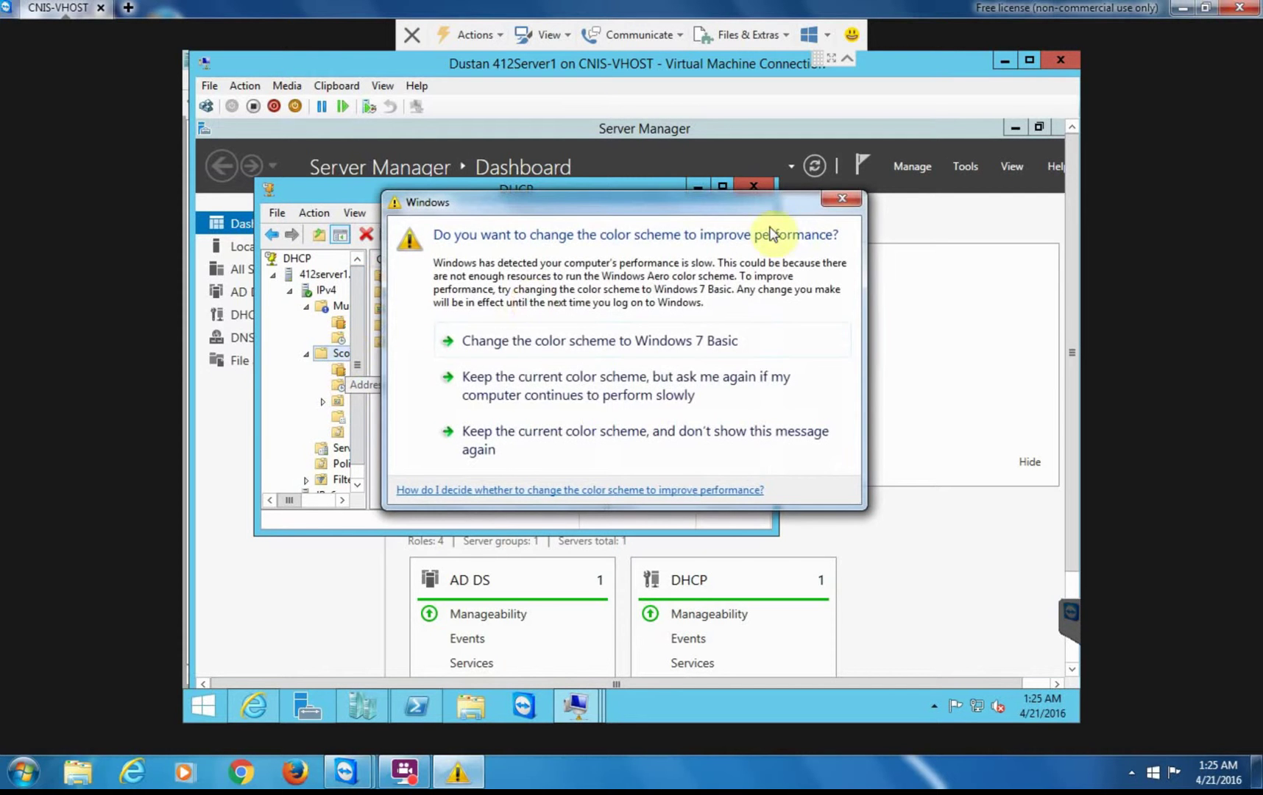
left_click(842, 200)
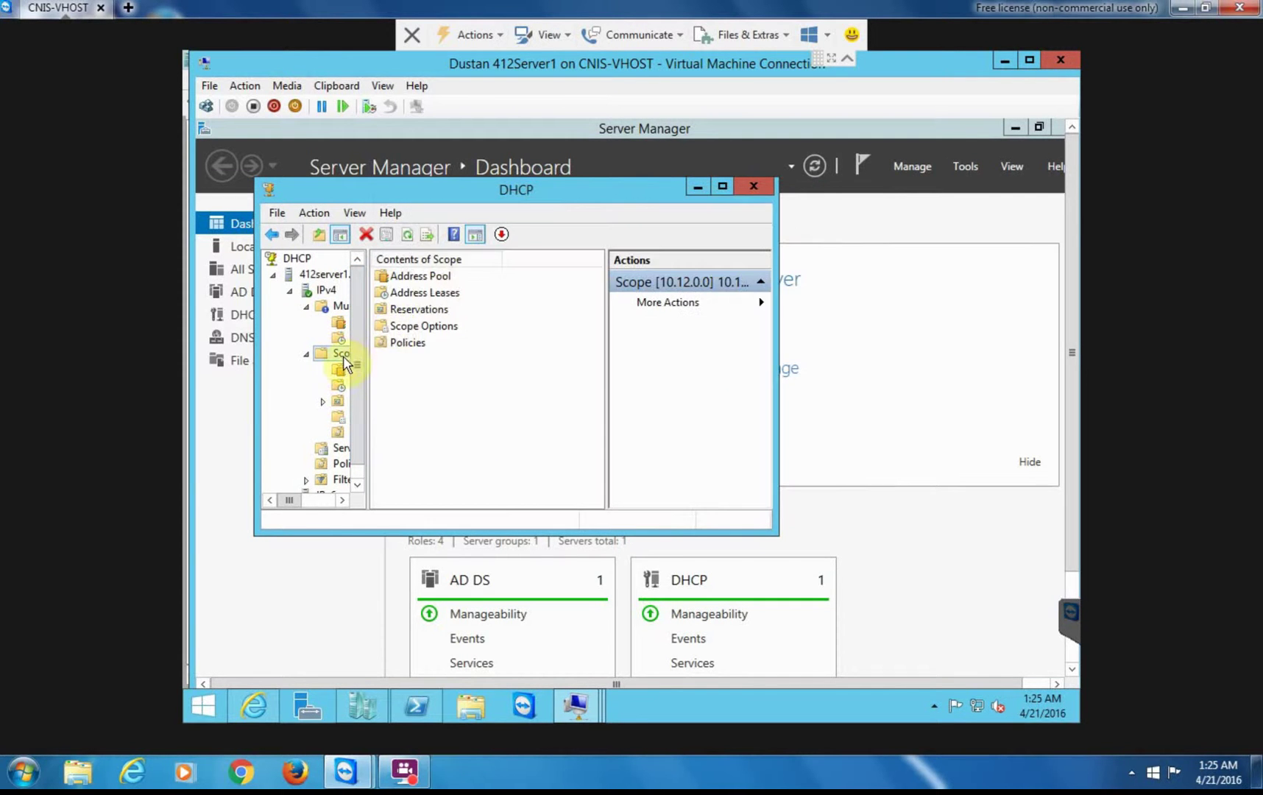
right_click(338, 356)
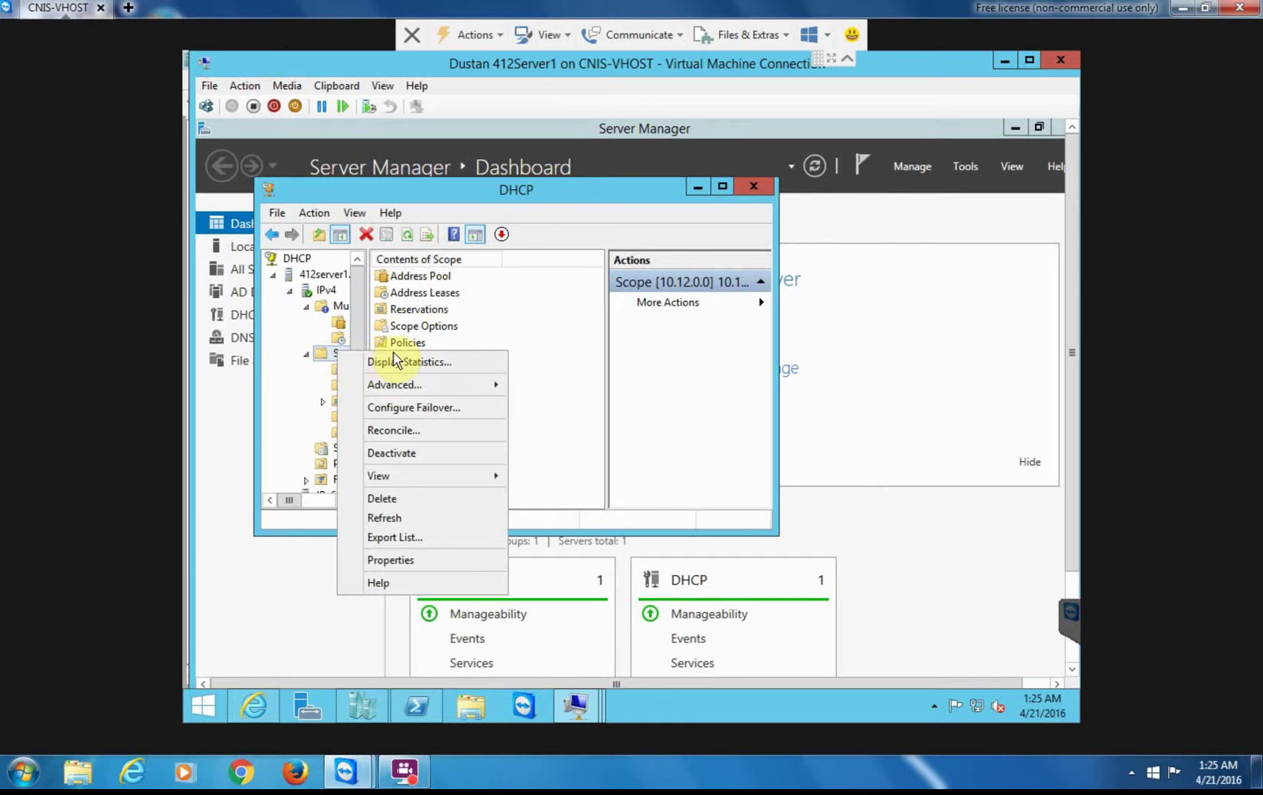
- Start Configure Failover for scope 10.12.0.0 and validate 412Server2 as partner, waiting out the console hang
left_click(408, 409)
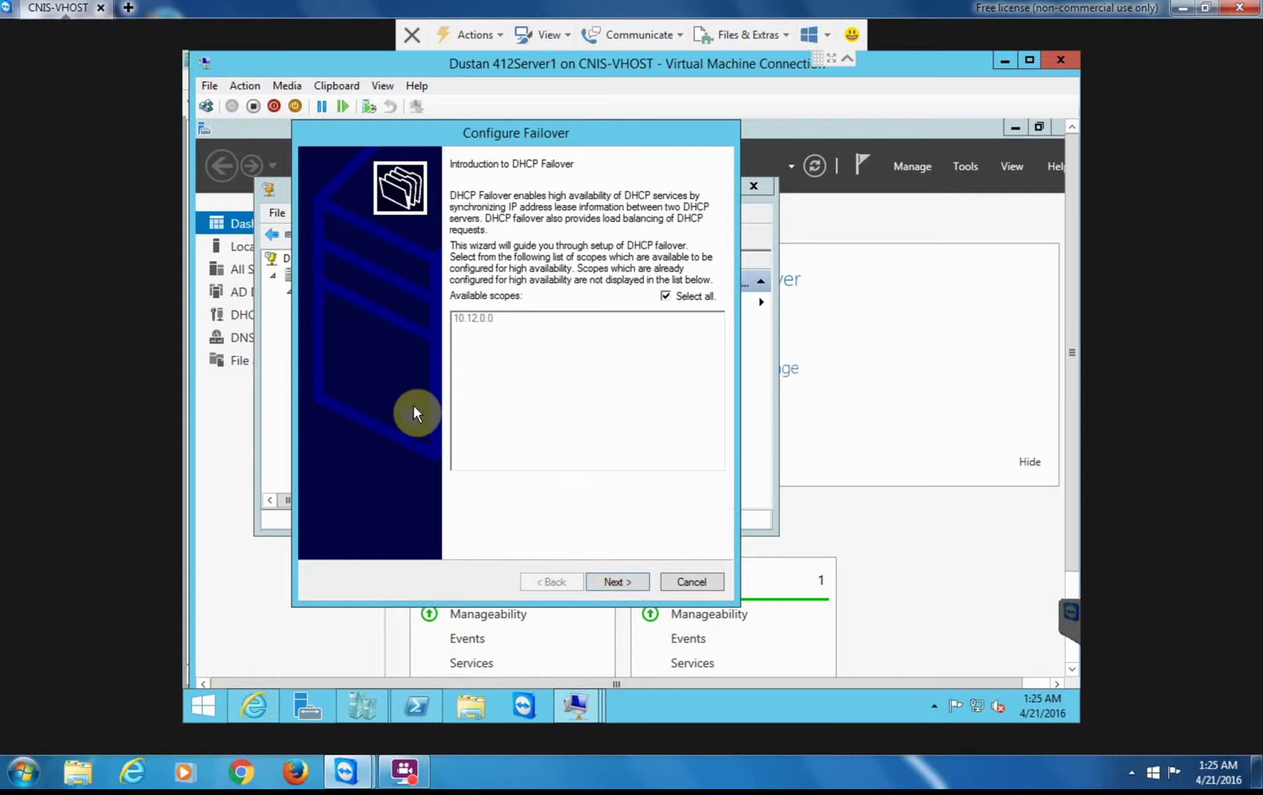
left_click(612, 582)
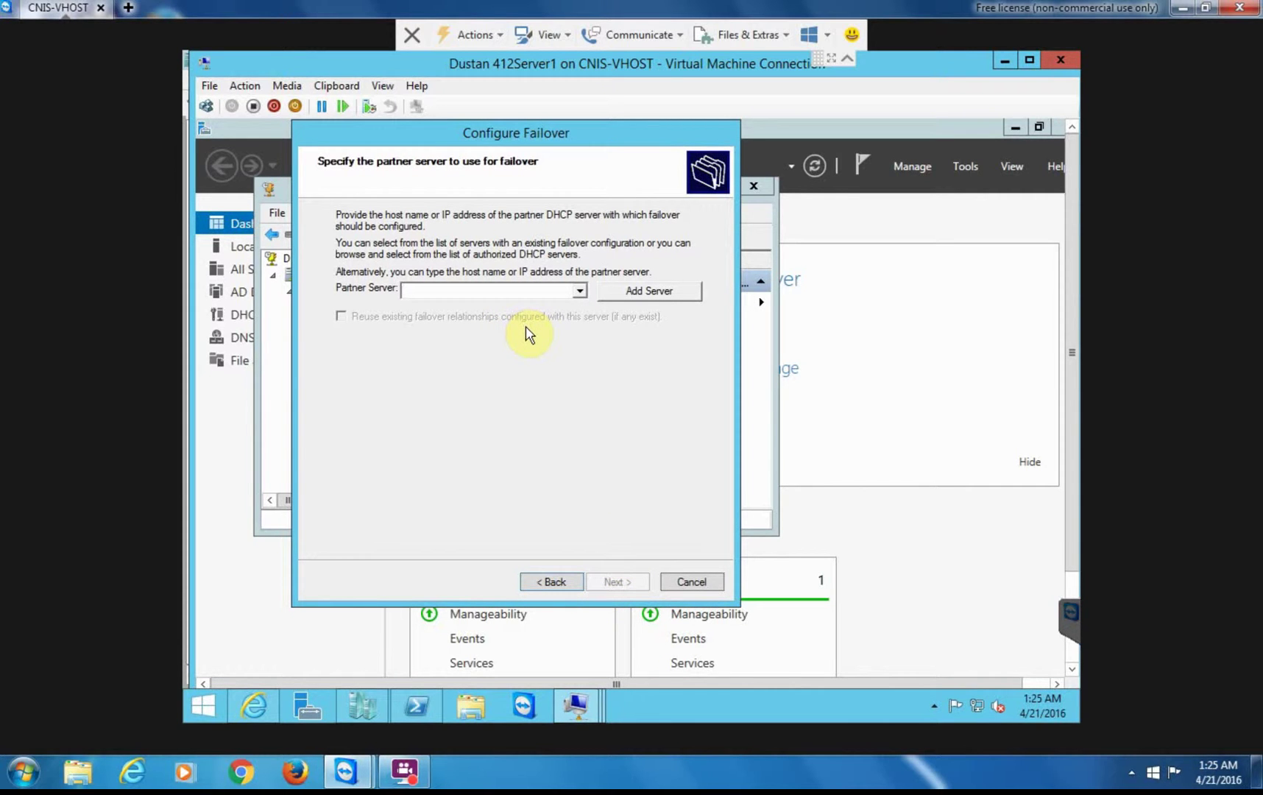
type("412")
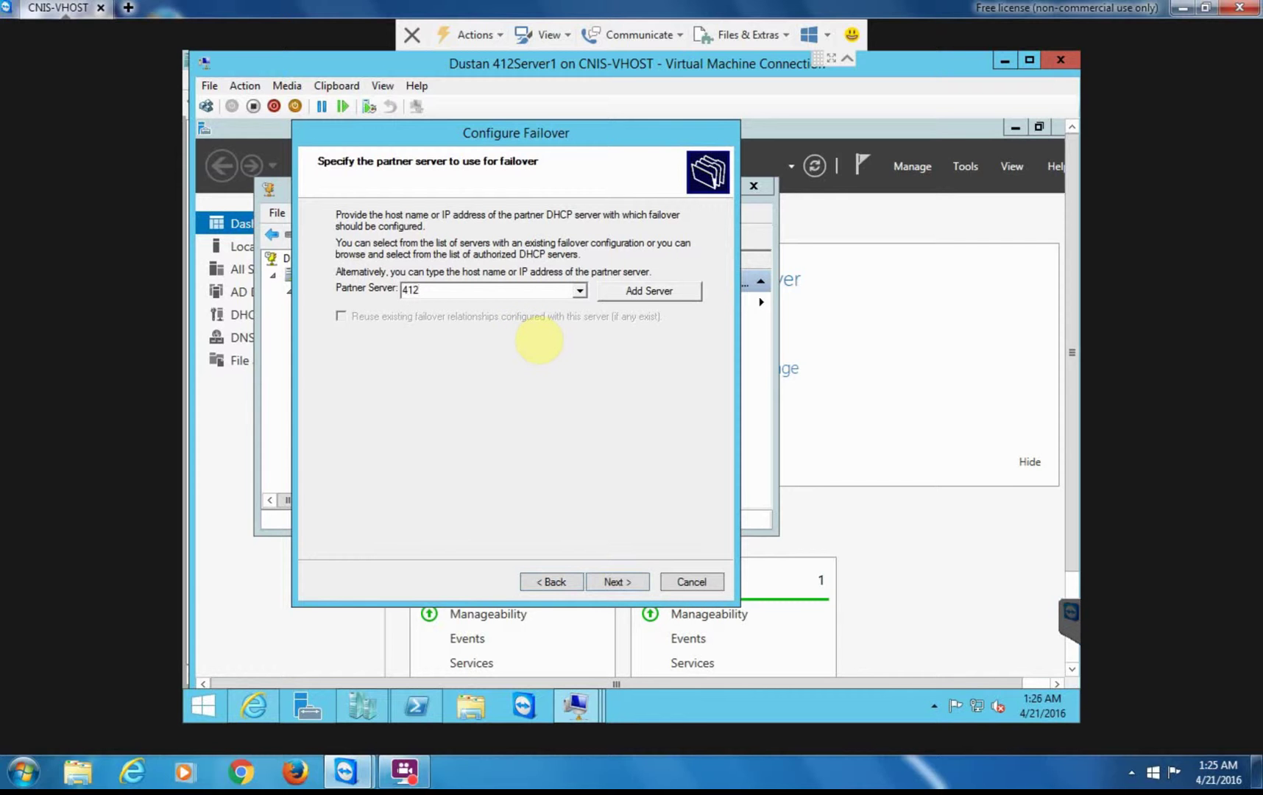
type("Server2")
left_click(619, 583)
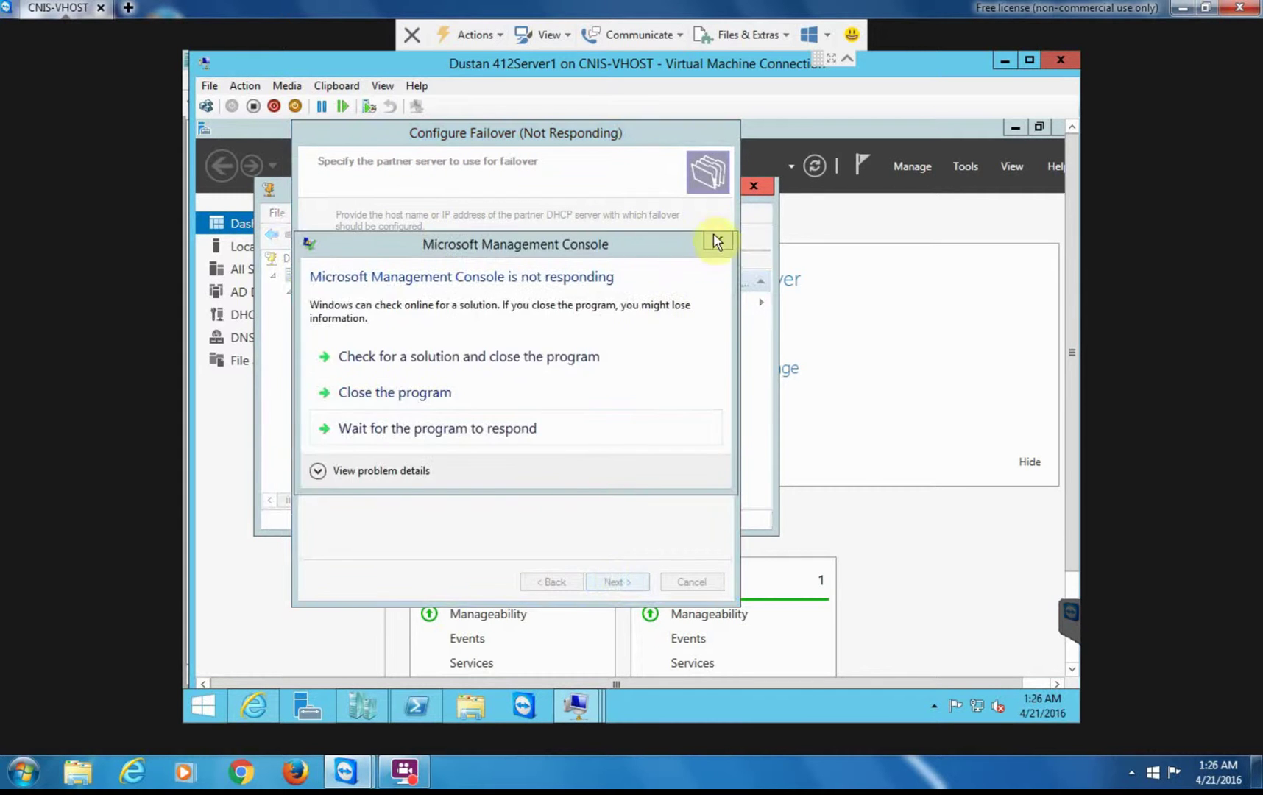
left_click(716, 242)
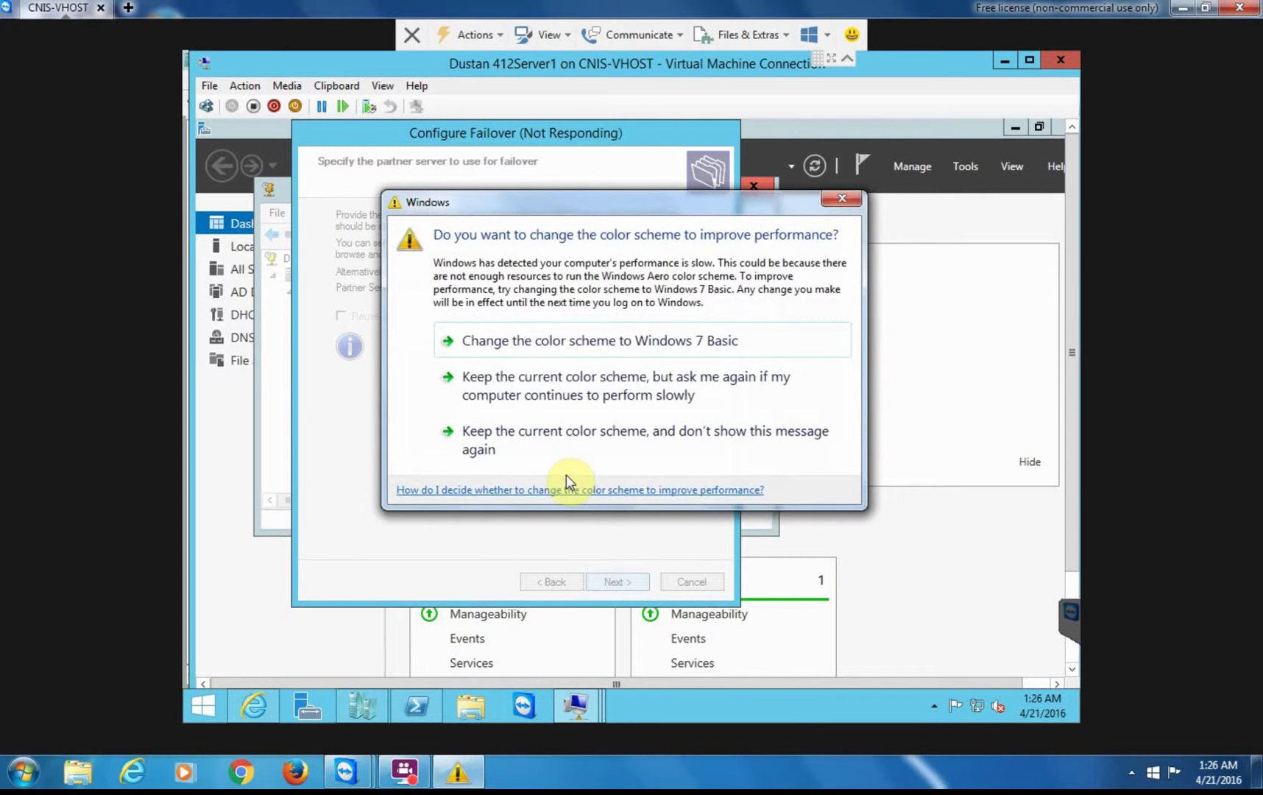
left_click(851, 202)
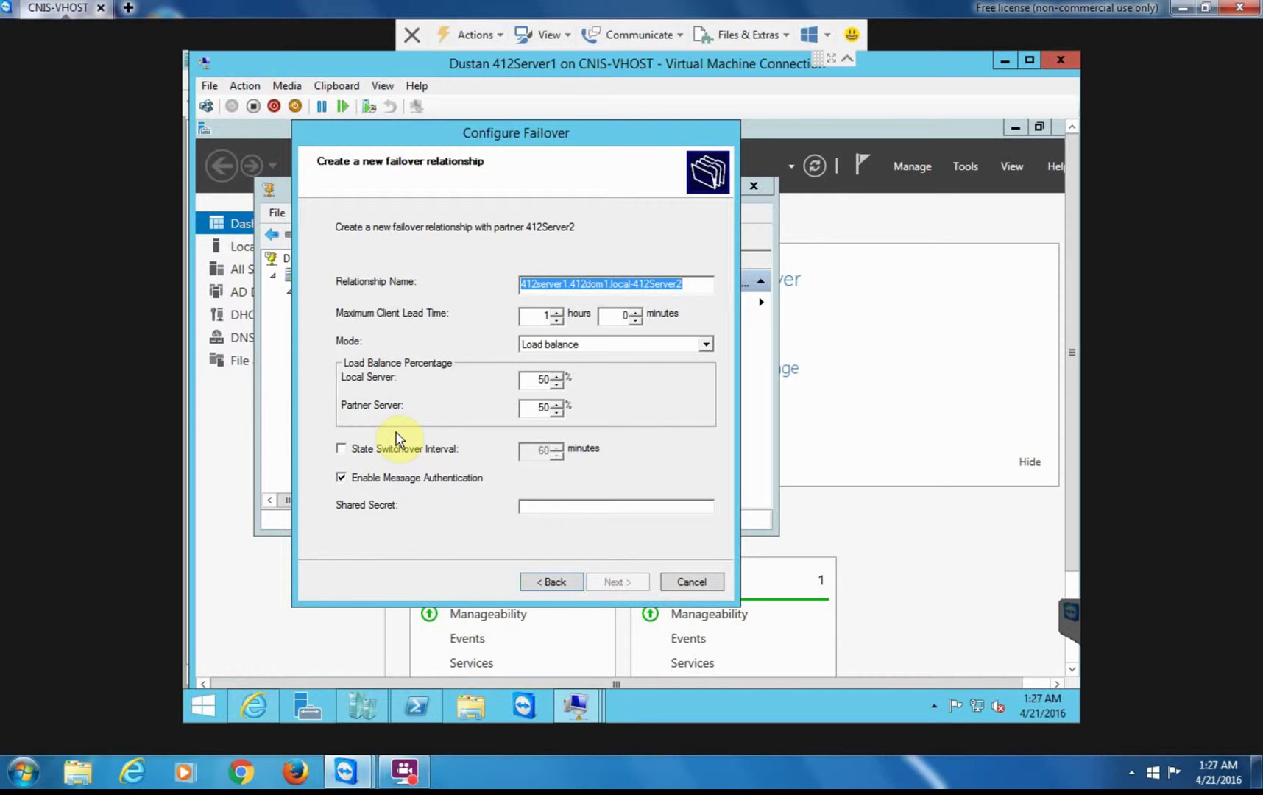
- Name it 412Server1-412Server2-HotStandby, choose Hot standby, enable 60-minute switchover, leave message authentication off
type("412")
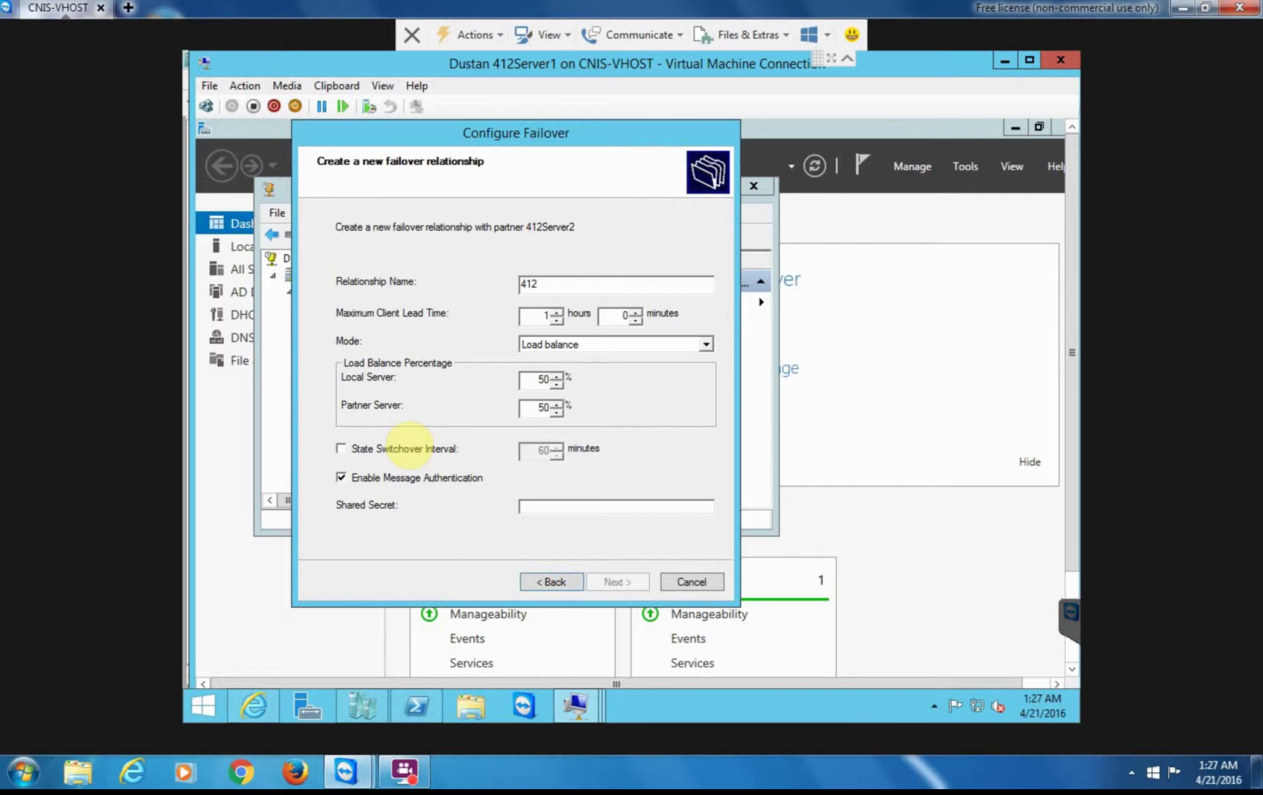
type("Server1-412Server2-HotStandby")
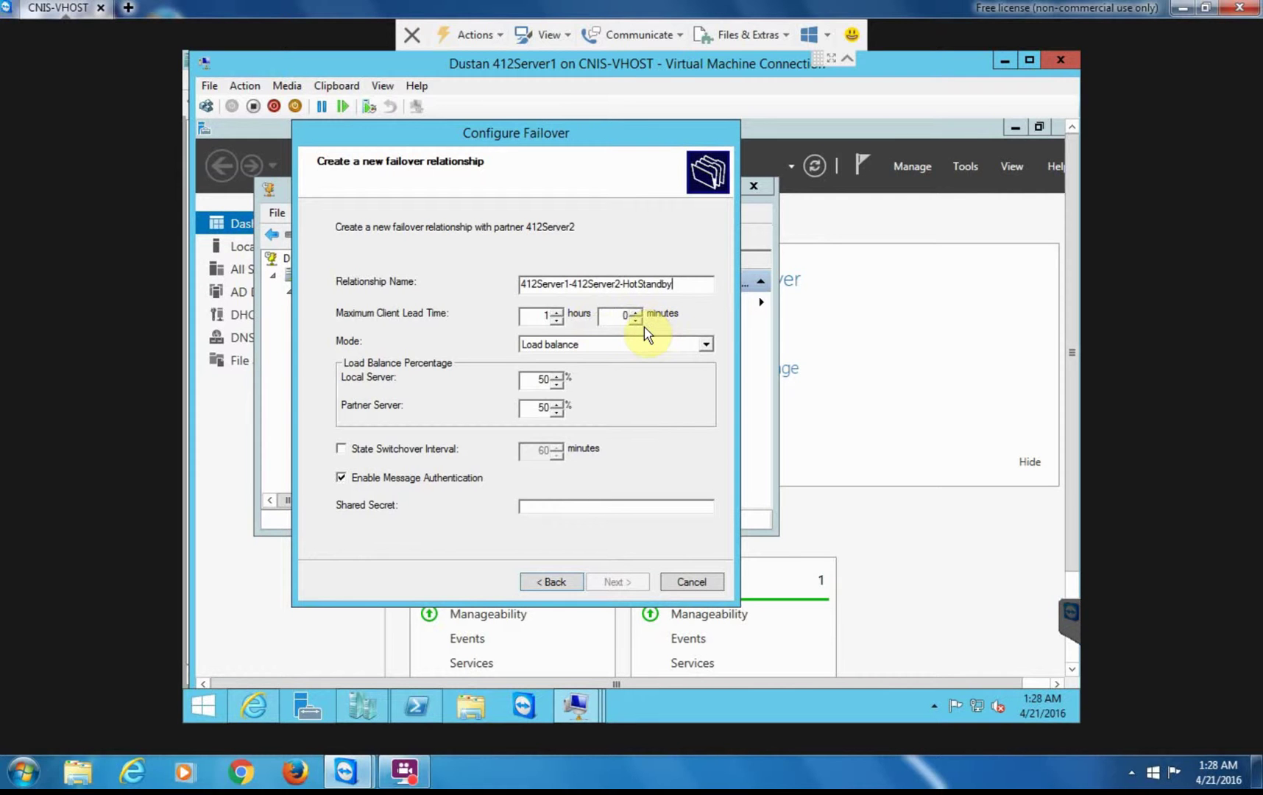
left_click(706, 346)
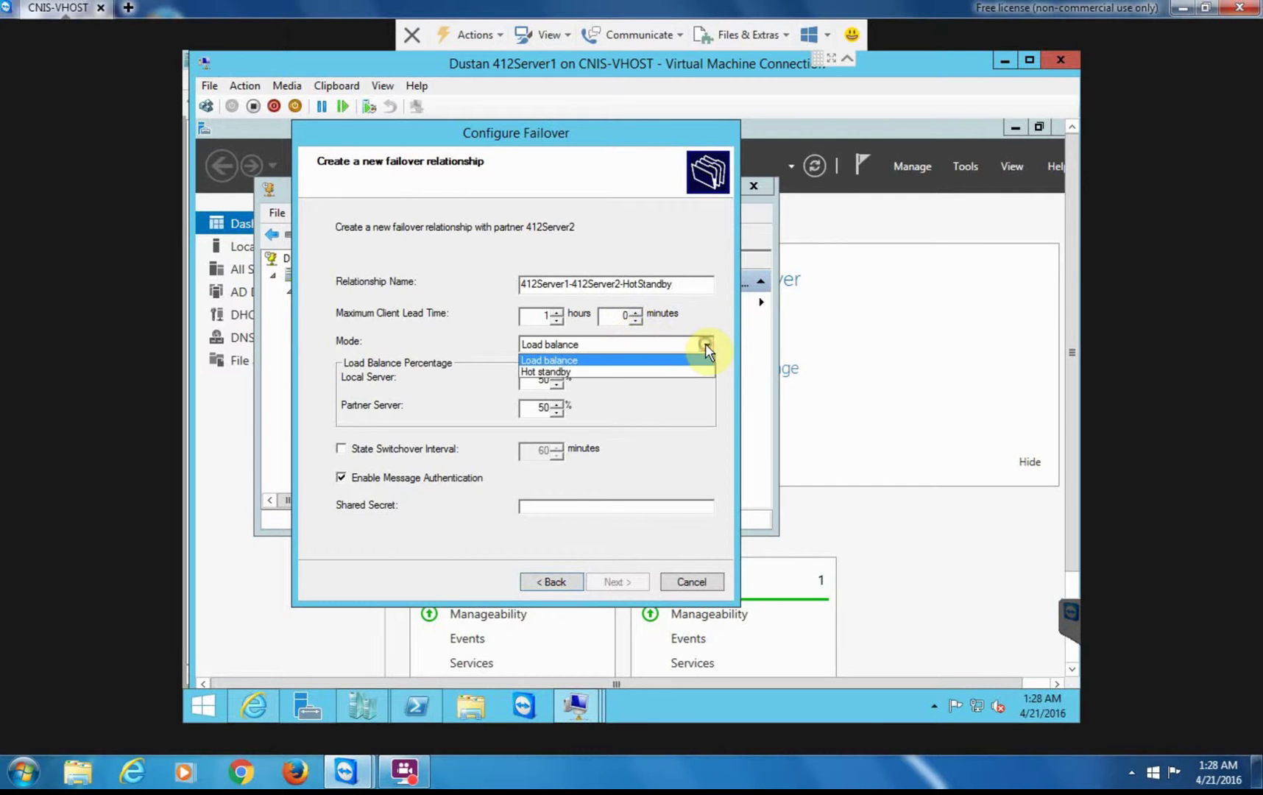
left_click(550, 374)
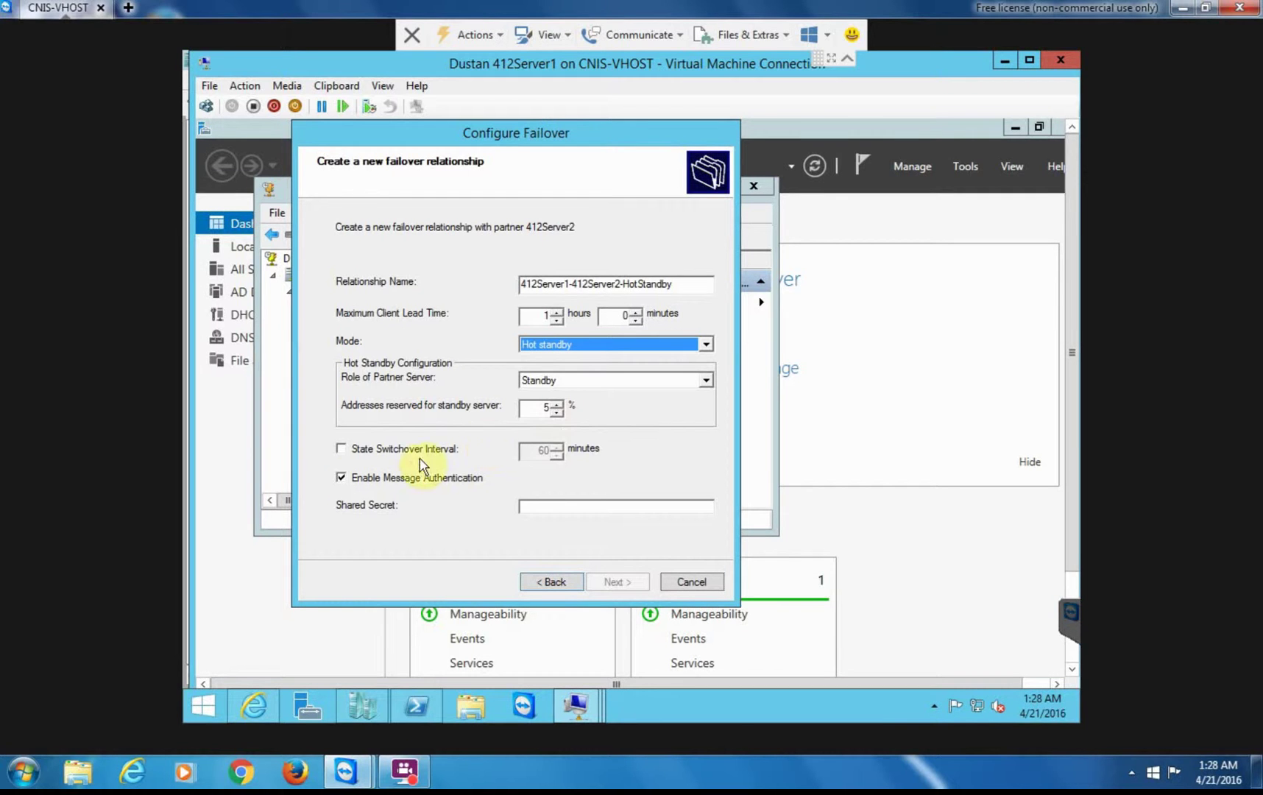
left_click(343, 452)
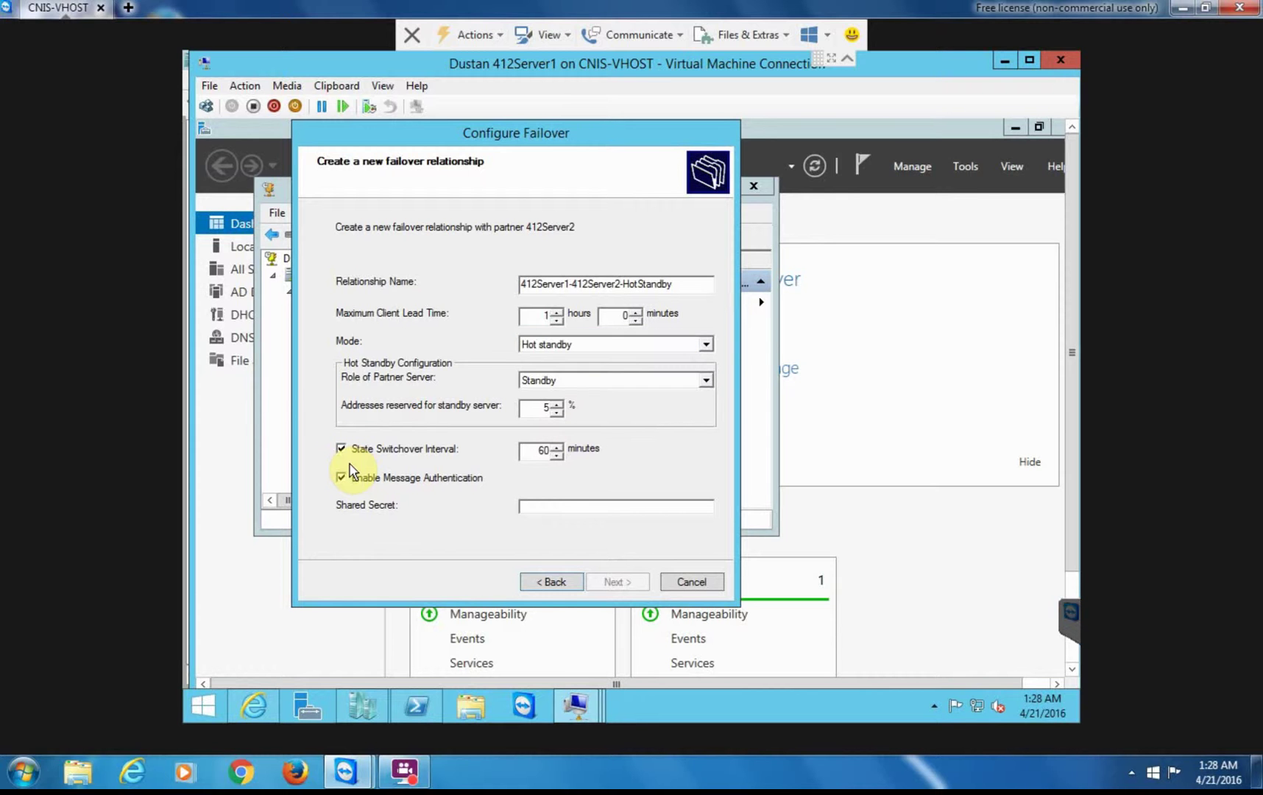
left_click(339, 476)
left_click(342, 478)
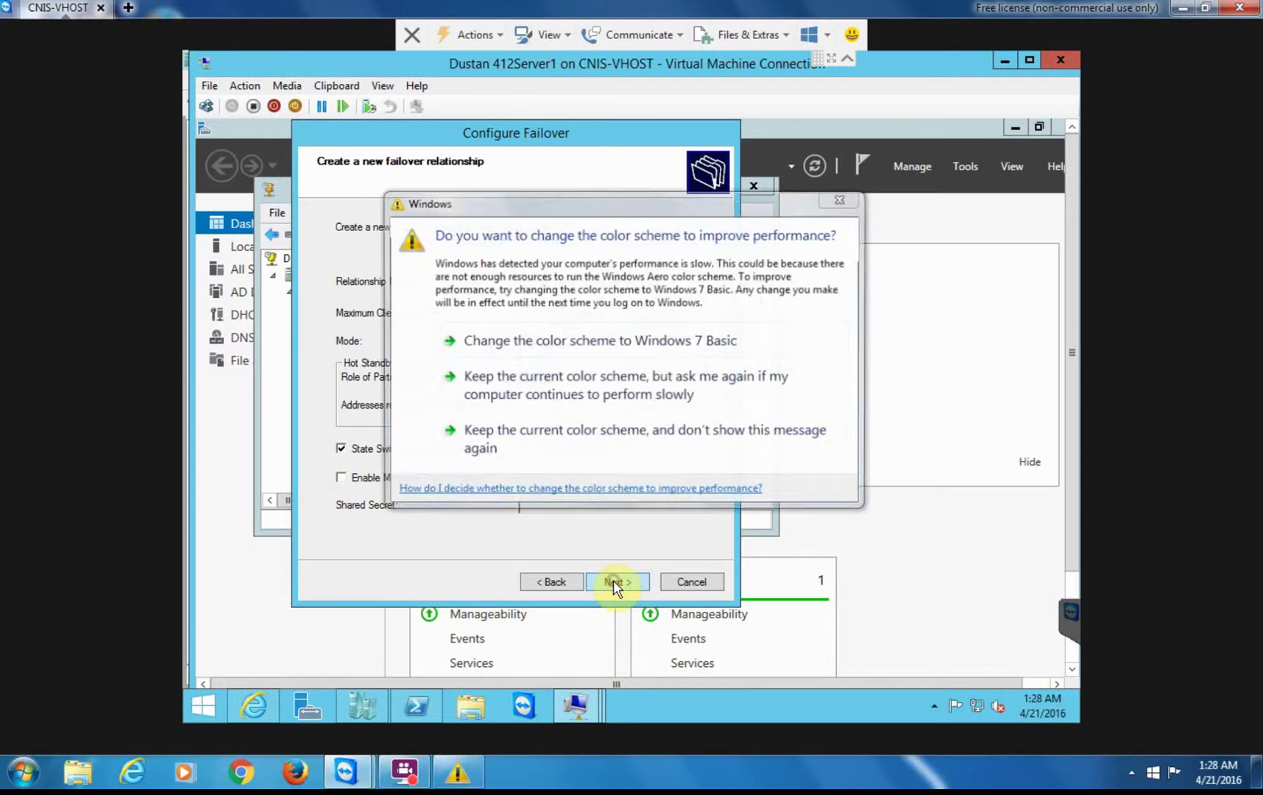
- Review the failover summary, finish the hot-standby setup, and close the all-successful progress report
left_click(615, 581)
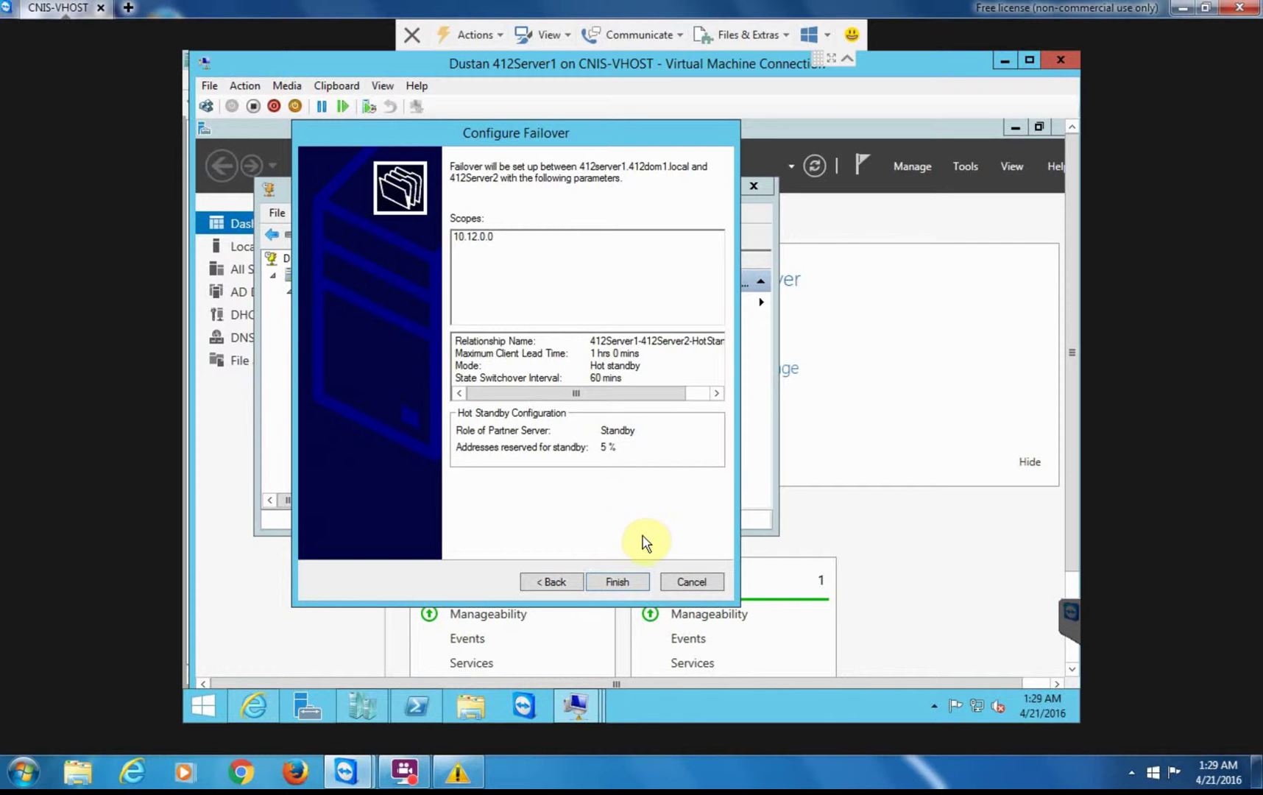
left_click(616, 581)
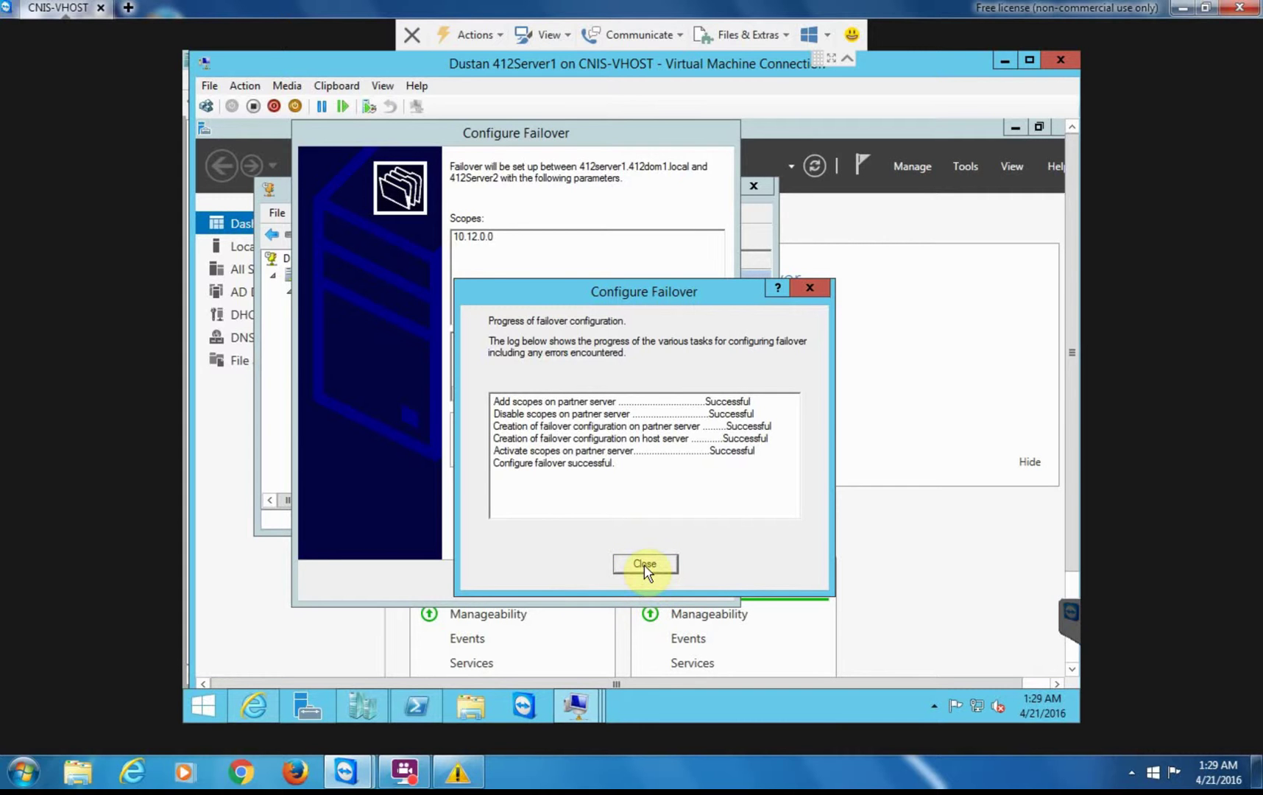
left_click(644, 569)
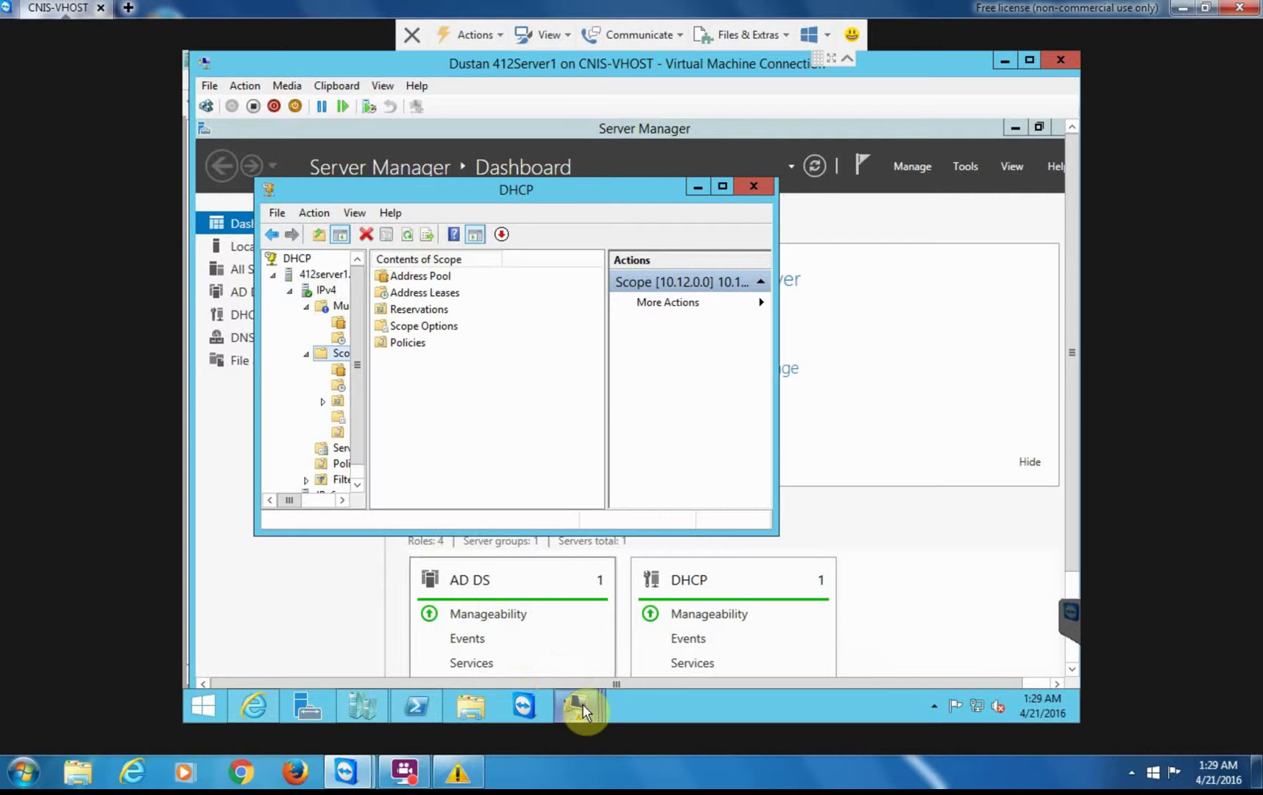
- Switch to the 412Server2 VM and sign in as the domain Administrator with the account password
mouse_move(582, 704)
left_click(576, 616)
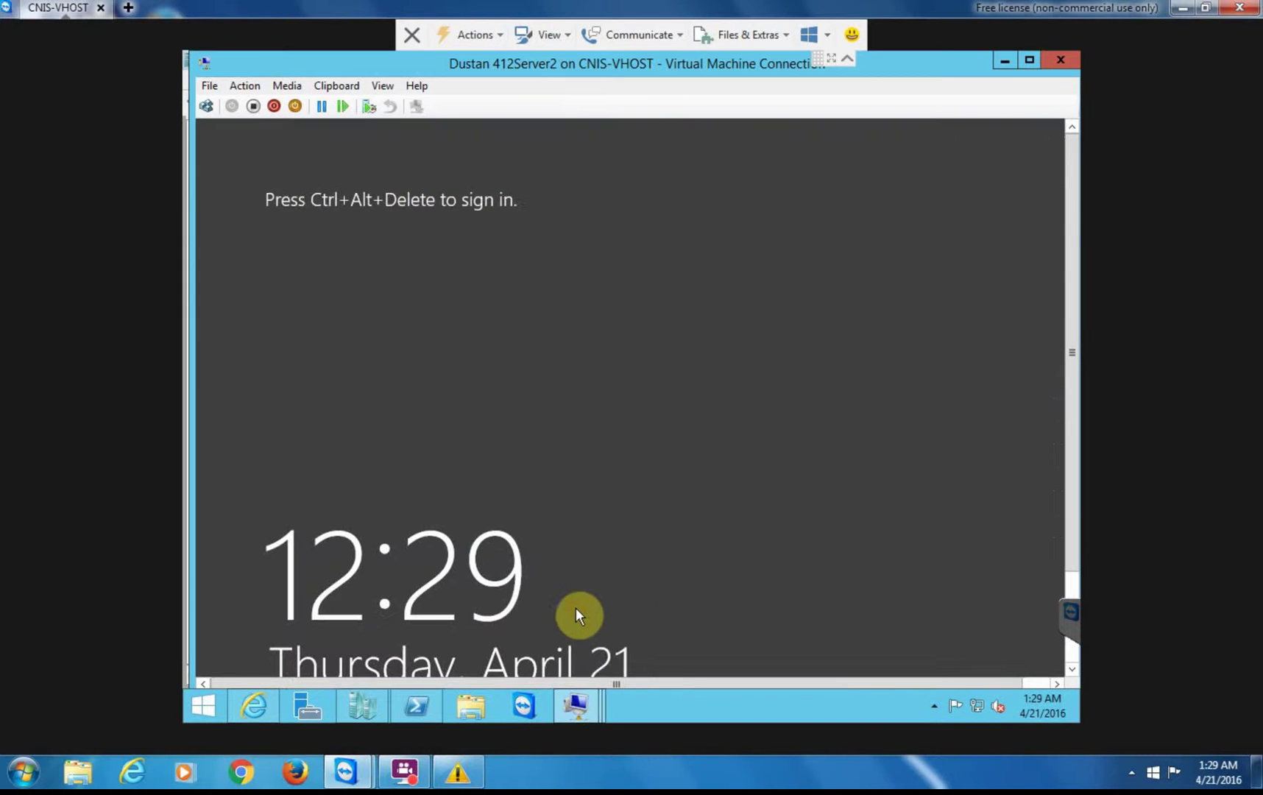
left_click(206, 106)
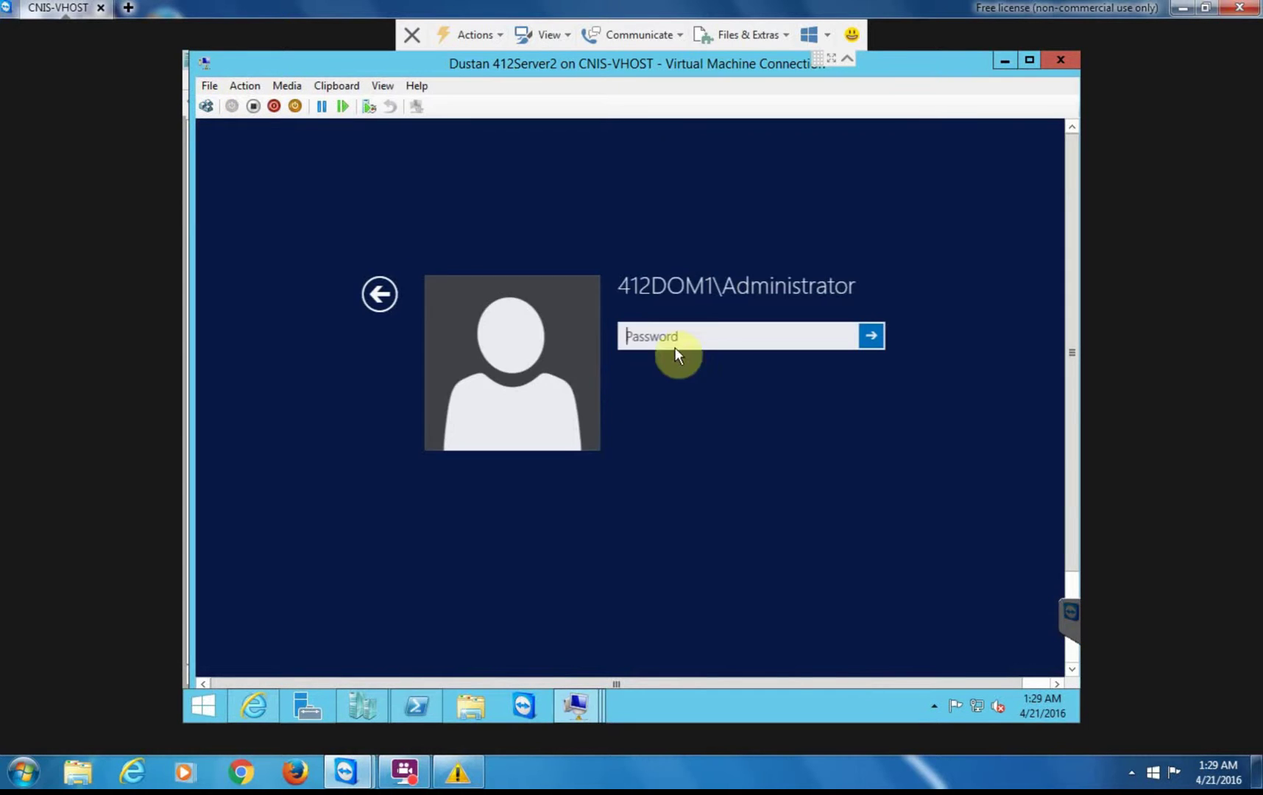
type("*******")
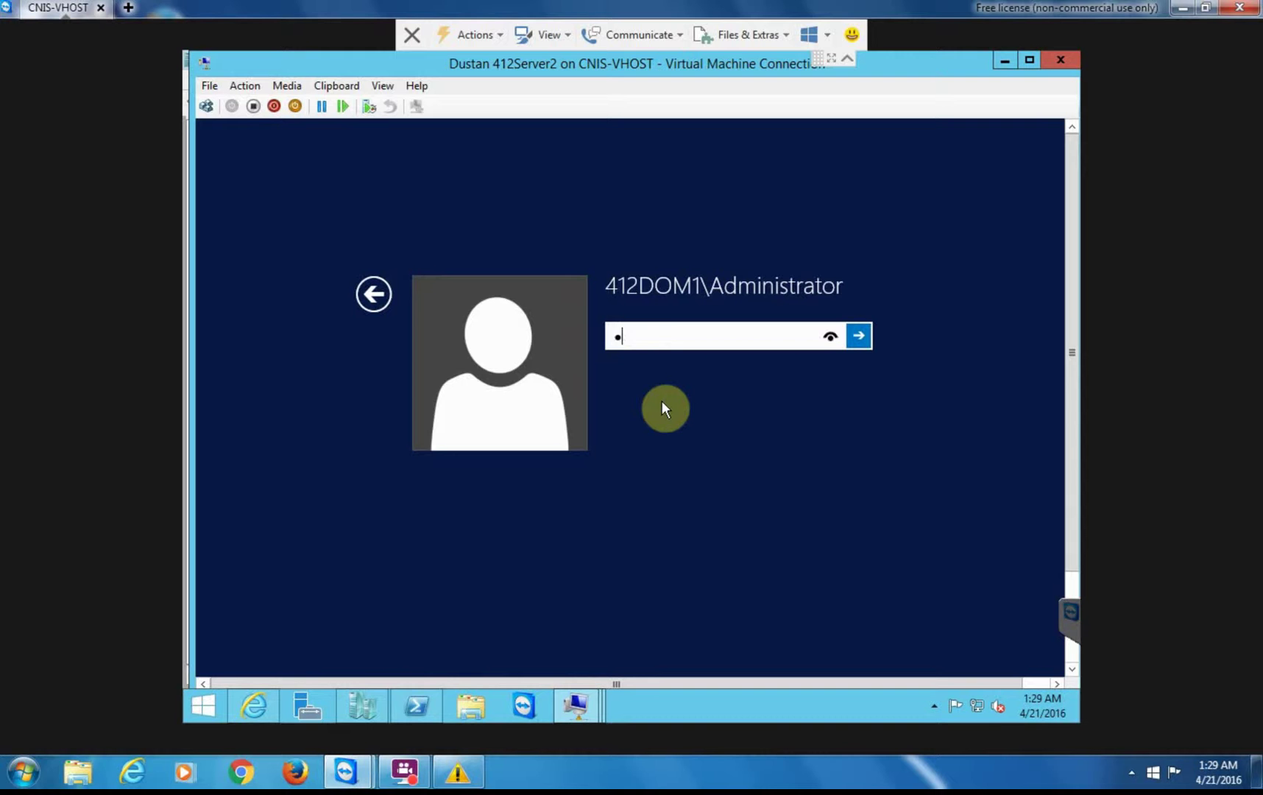
type("**")
key("Return")
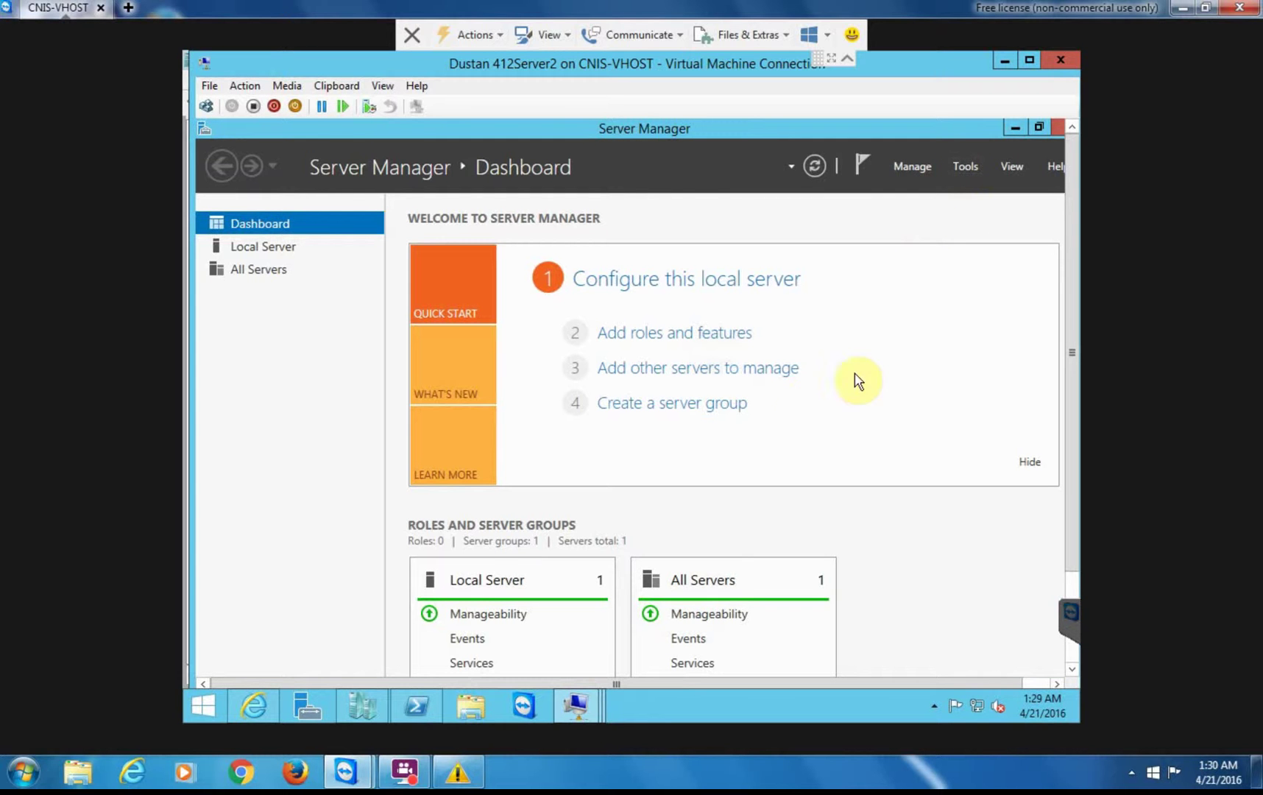
- Open DHCP on 412Server2 and browse IPv4 > Scope [10.12.0.0] > Address Leases, showing 10.12.1.178 for 412WIN8
left_click(968, 166)
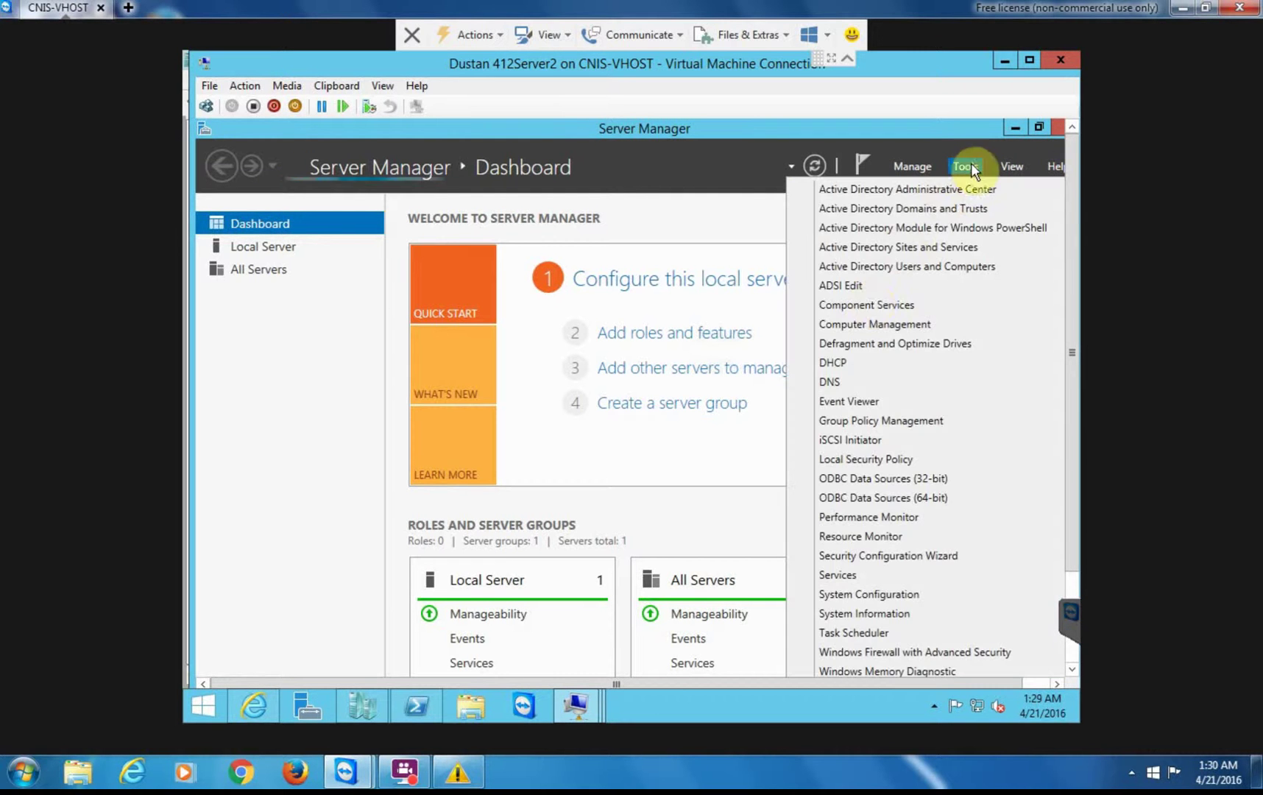
left_click(839, 364)
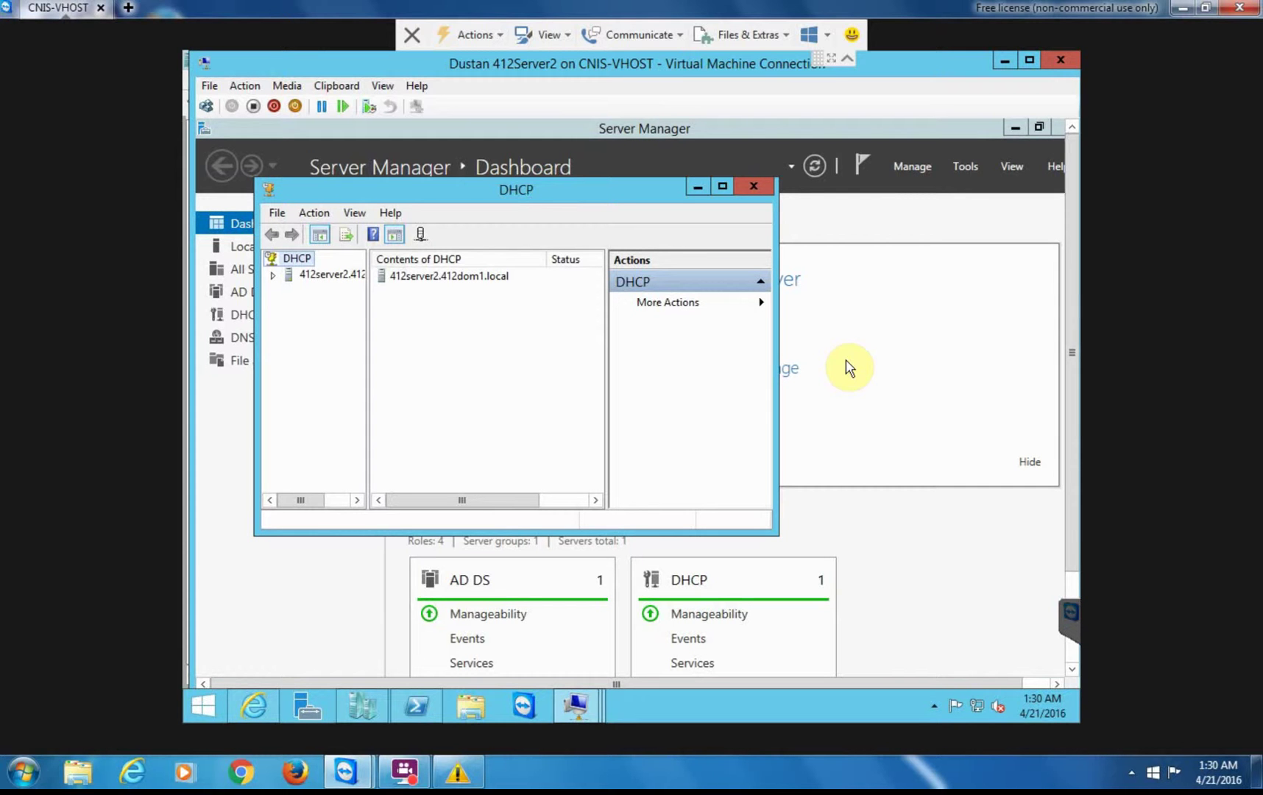
left_click(272, 276)
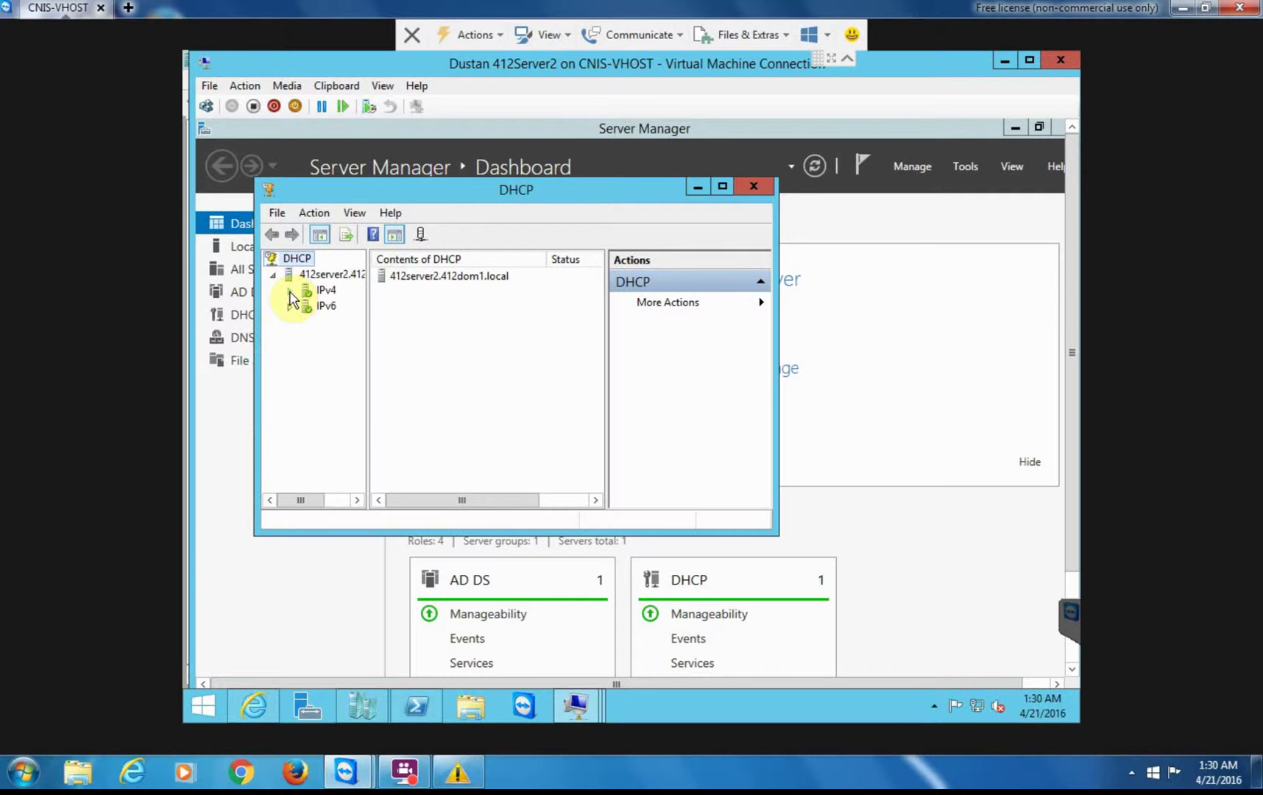
left_click(290, 291)
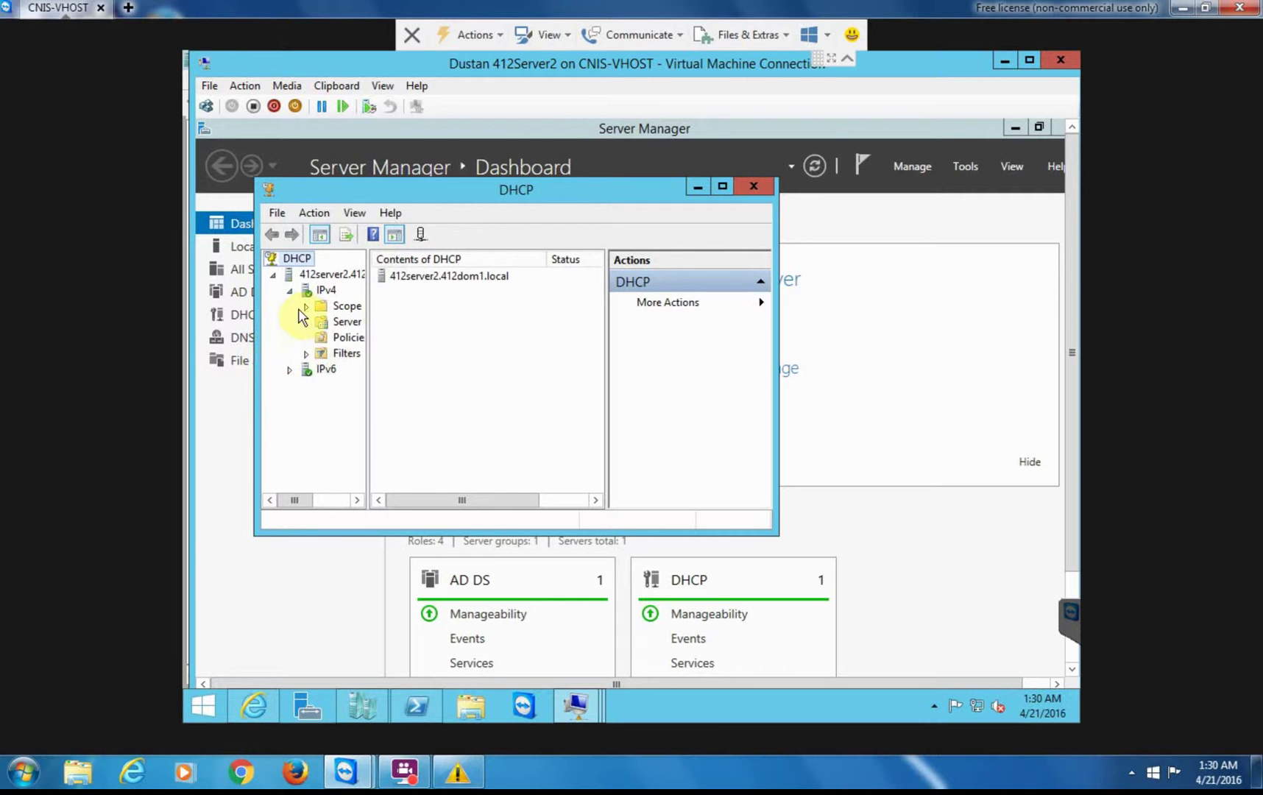
left_click(325, 291)
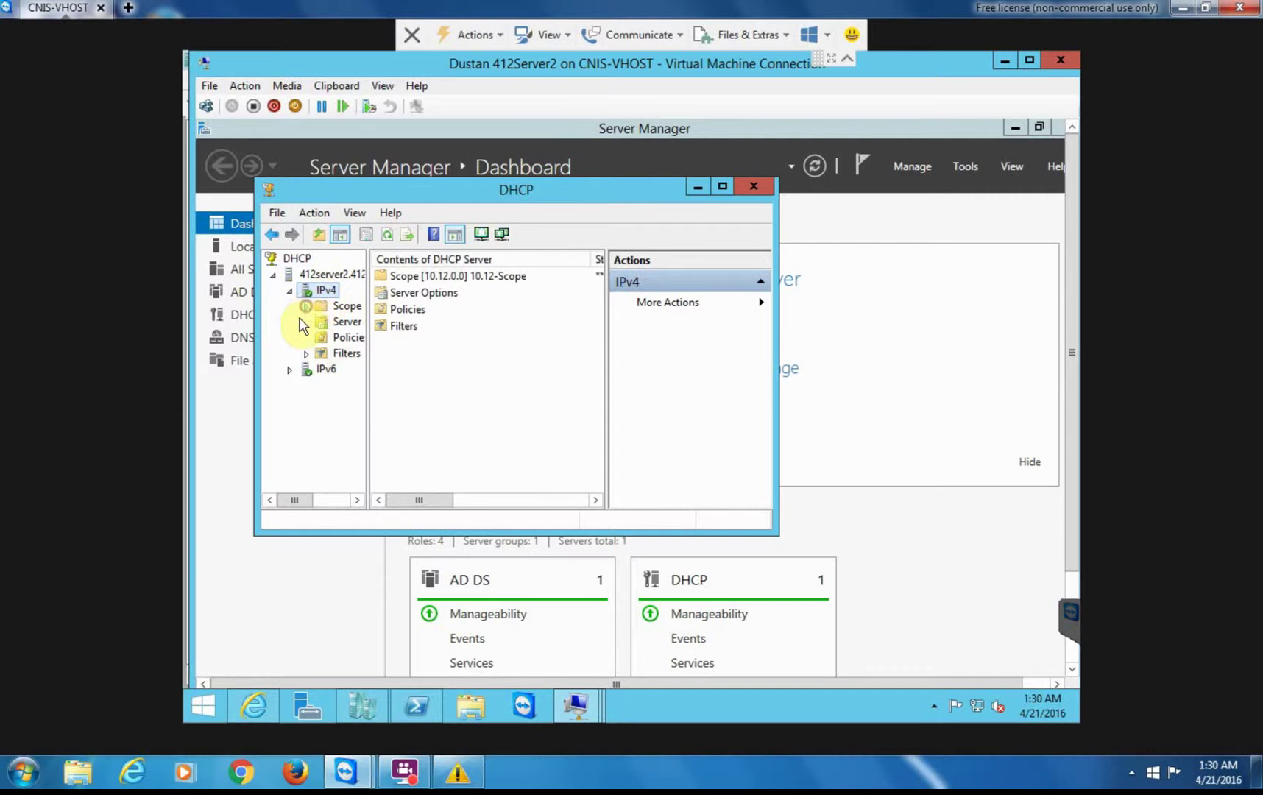
left_click(305, 306)
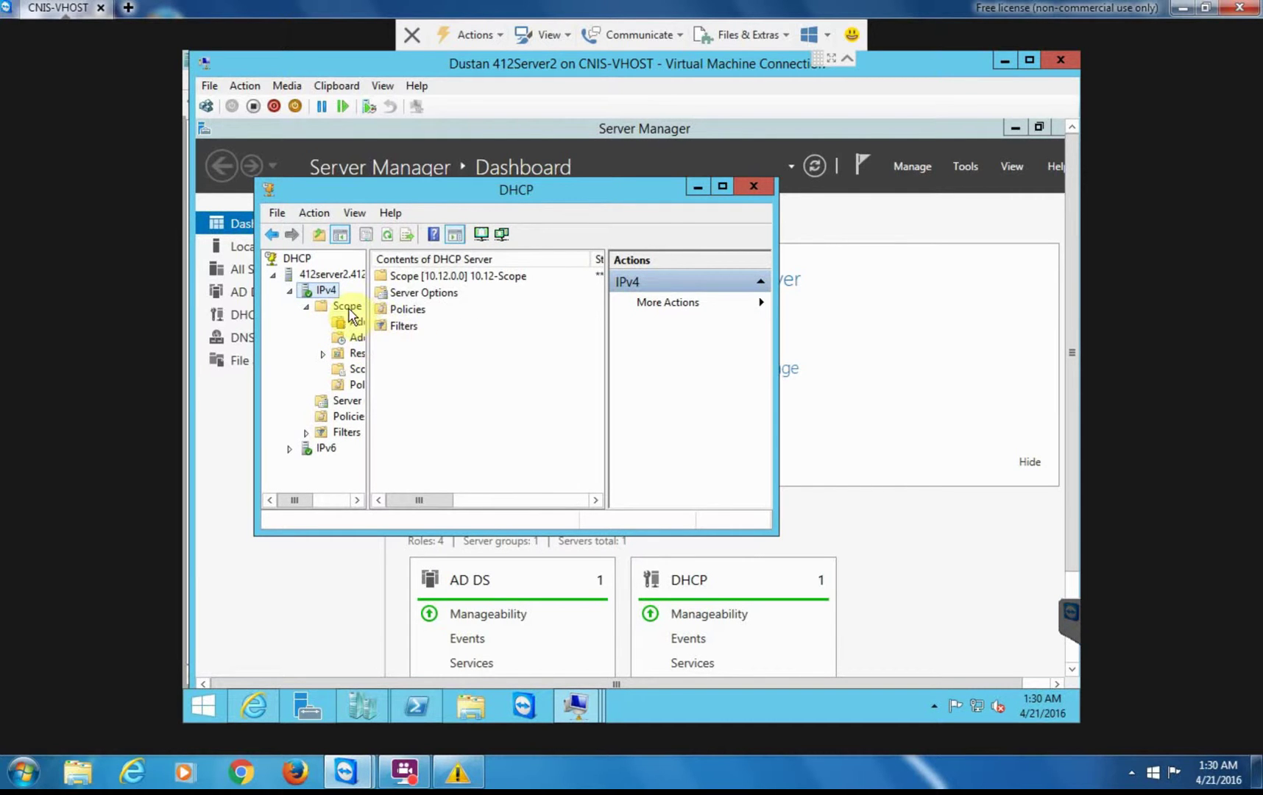
left_click(388, 234)
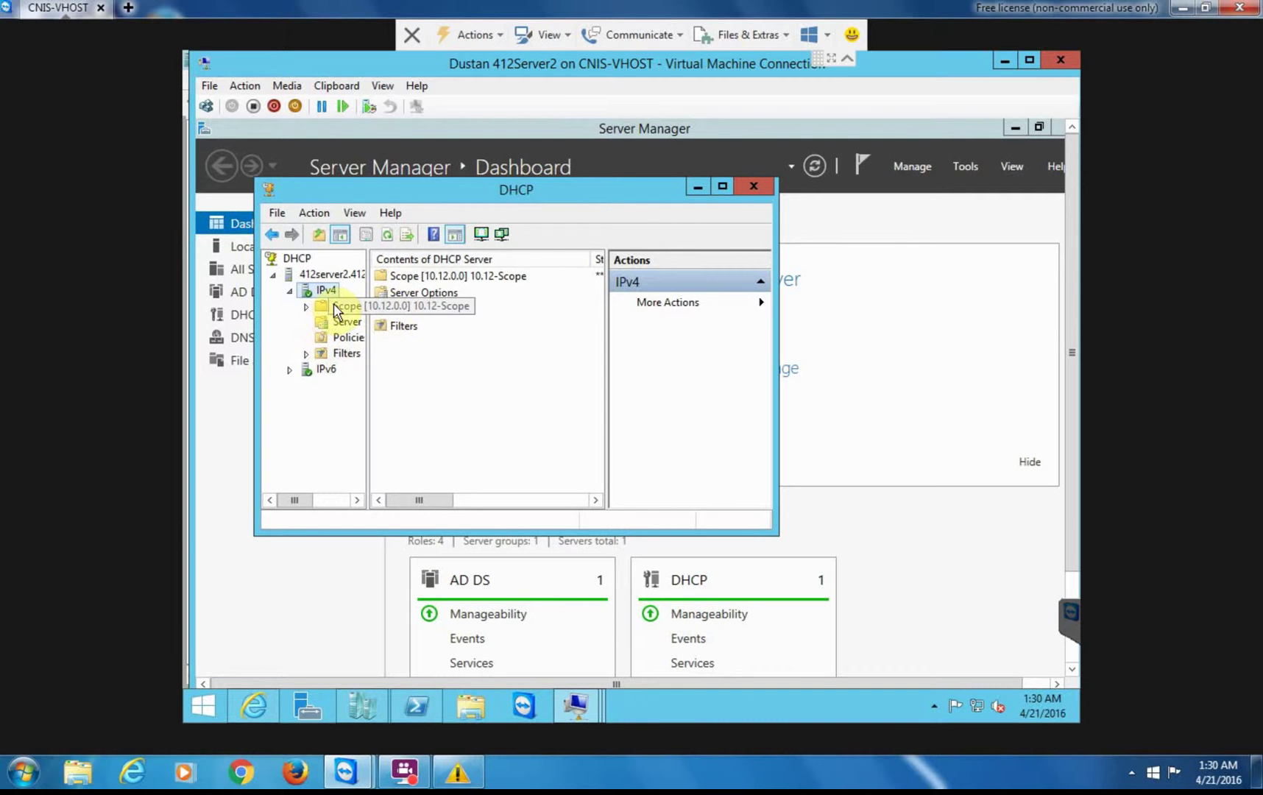
double_click(334, 304)
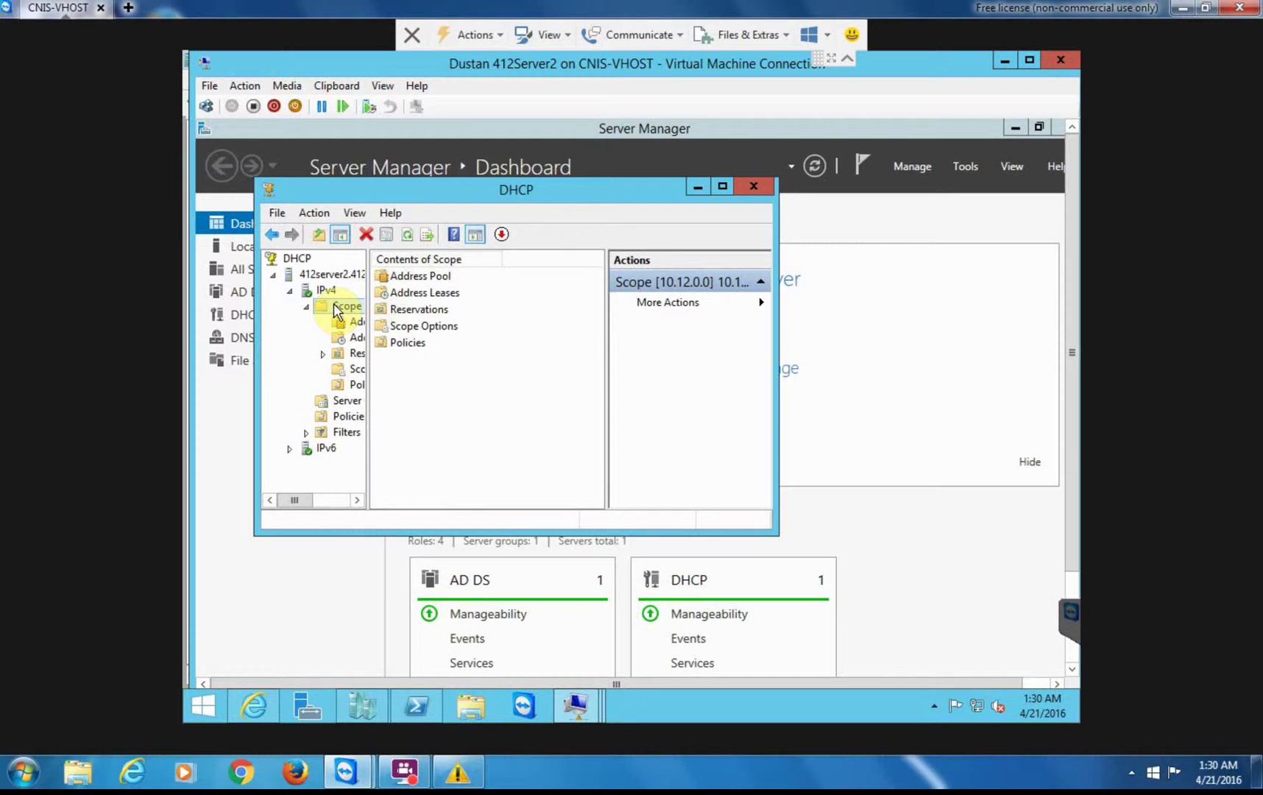
left_click(359, 338)
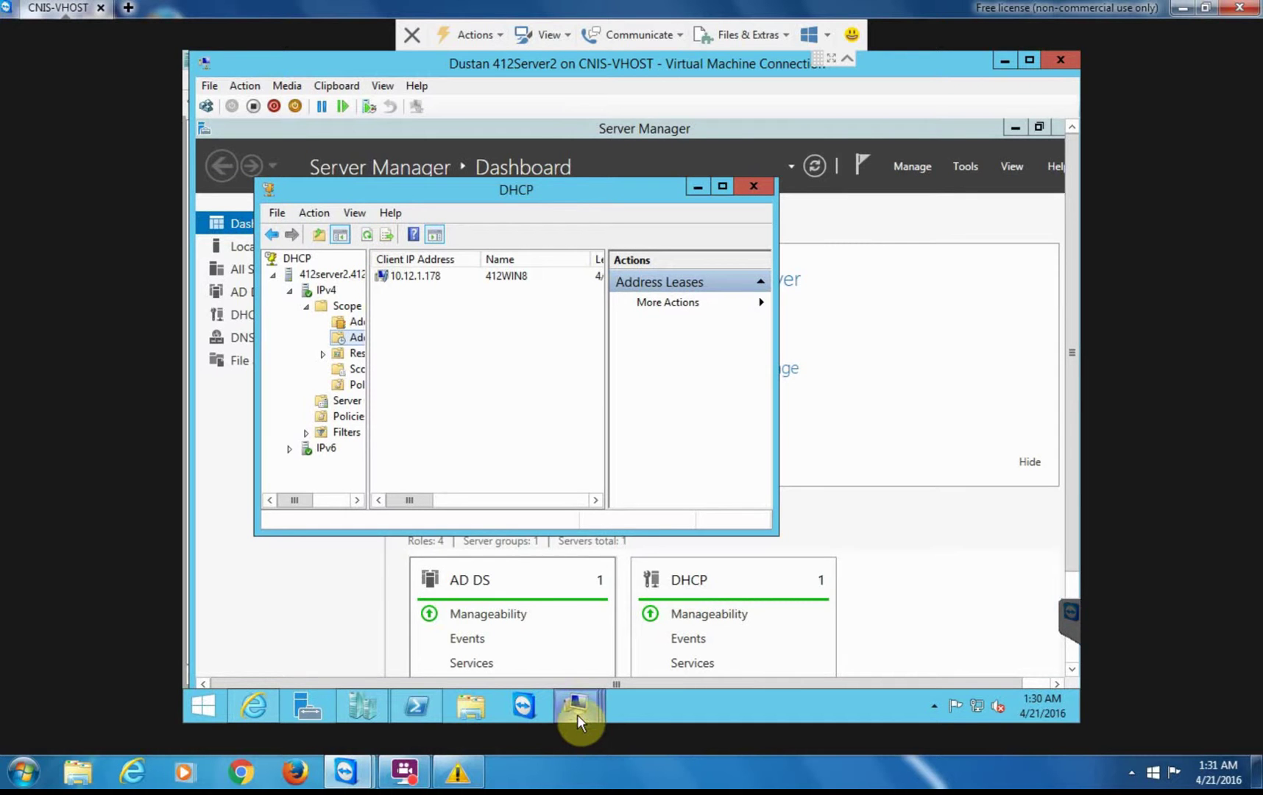
- Switch to the 412Win8 client VM and sign in with the user's password
mouse_move(577, 713)
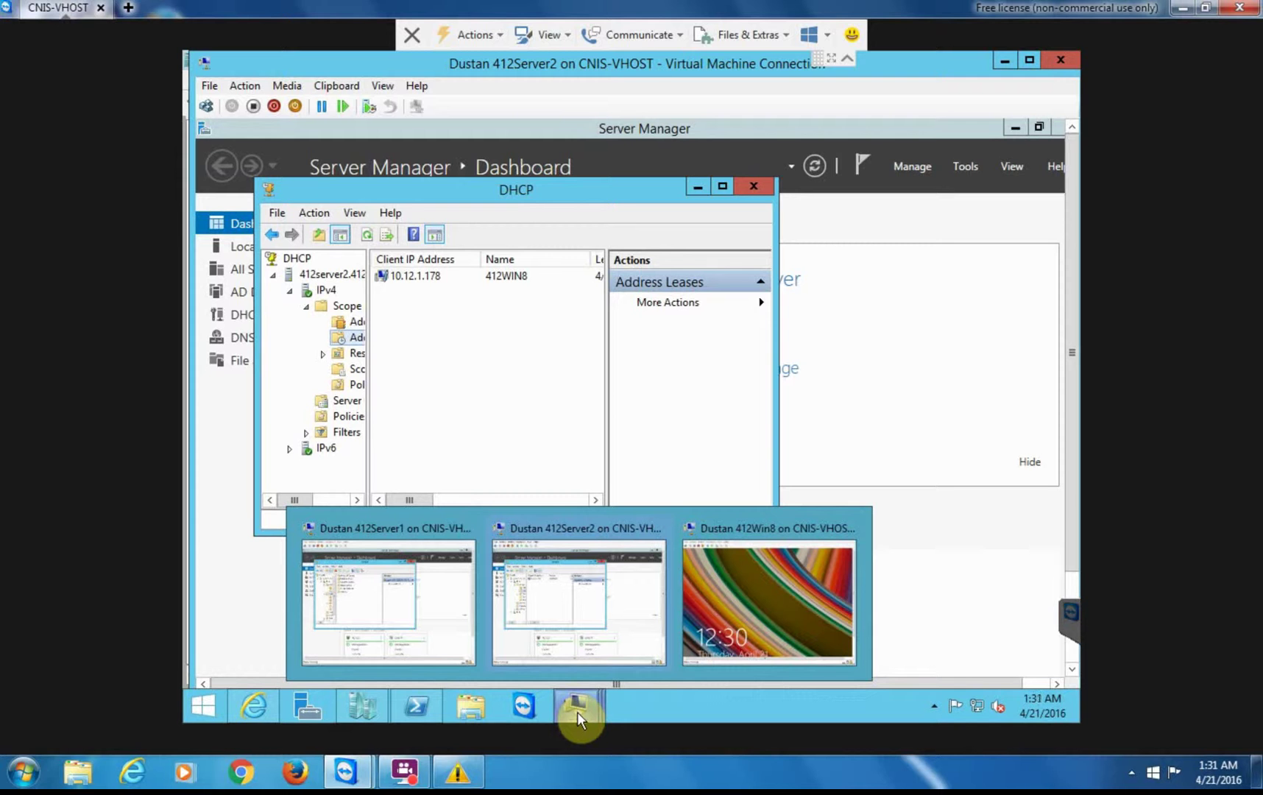
left_click(743, 612)
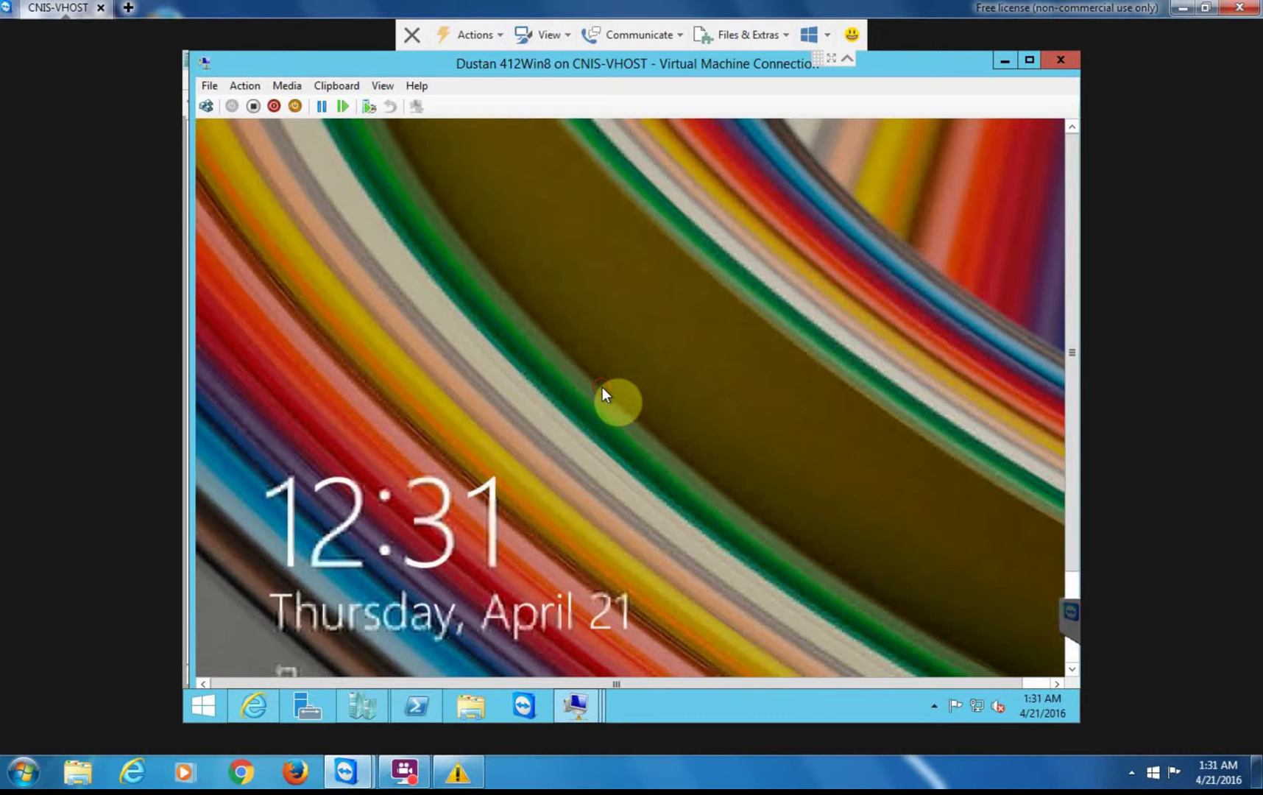
left_click(602, 387)
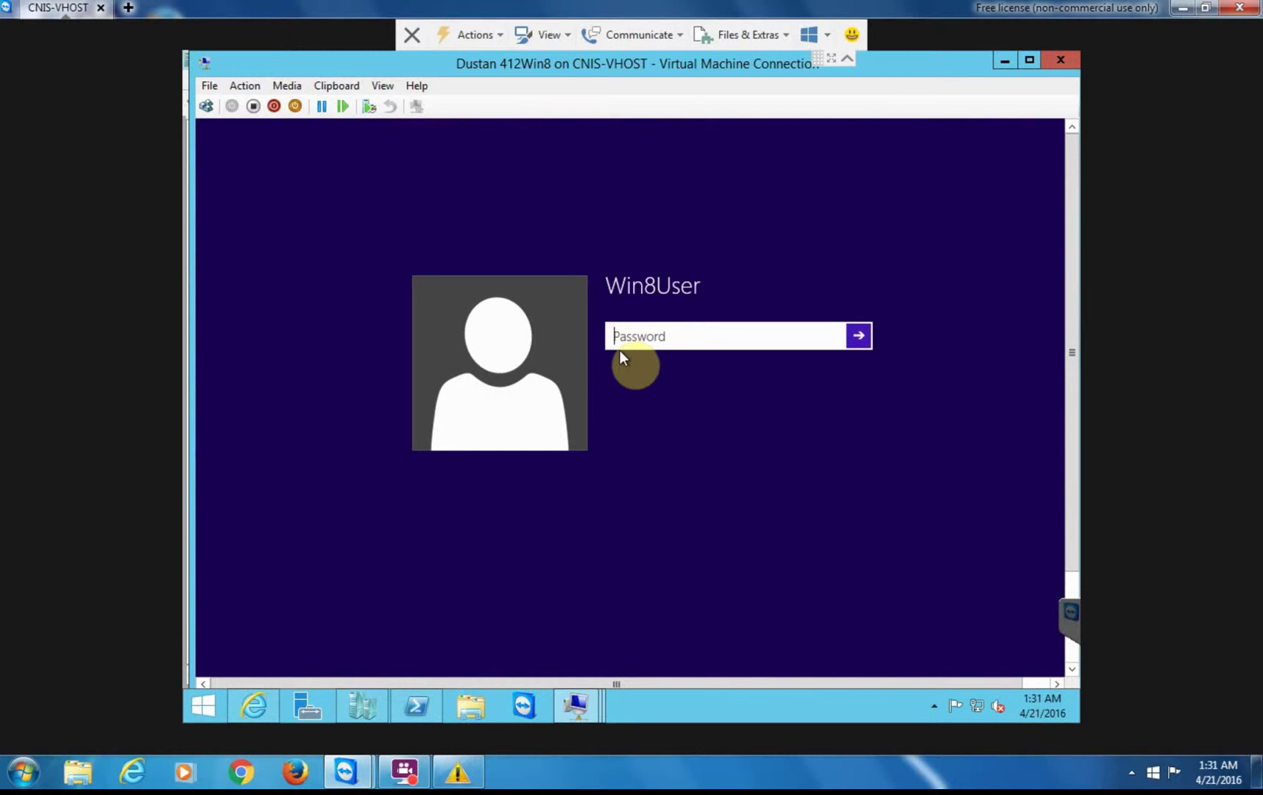
type("**********")
key("Return")
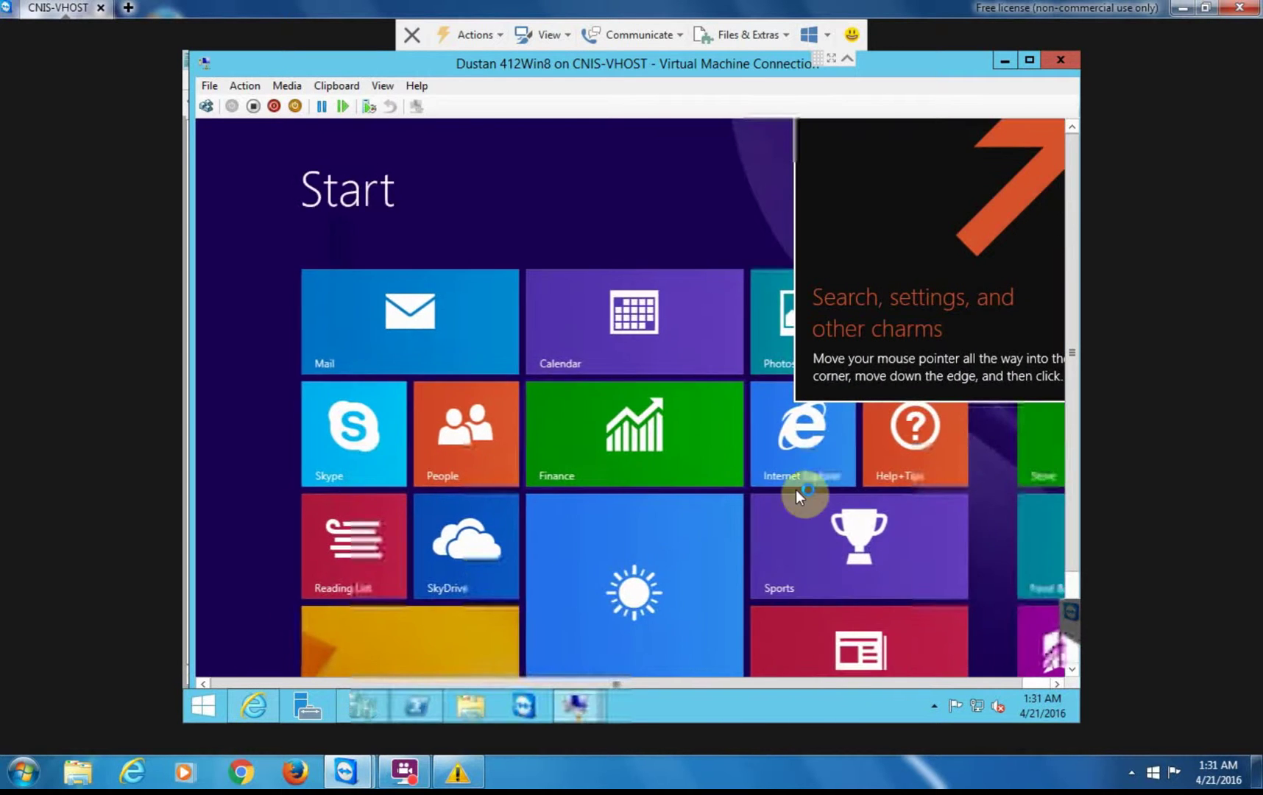
- From the desktop, open Command Prompt (Admin) and approve the User Account Control prompt
left_click(393, 634)
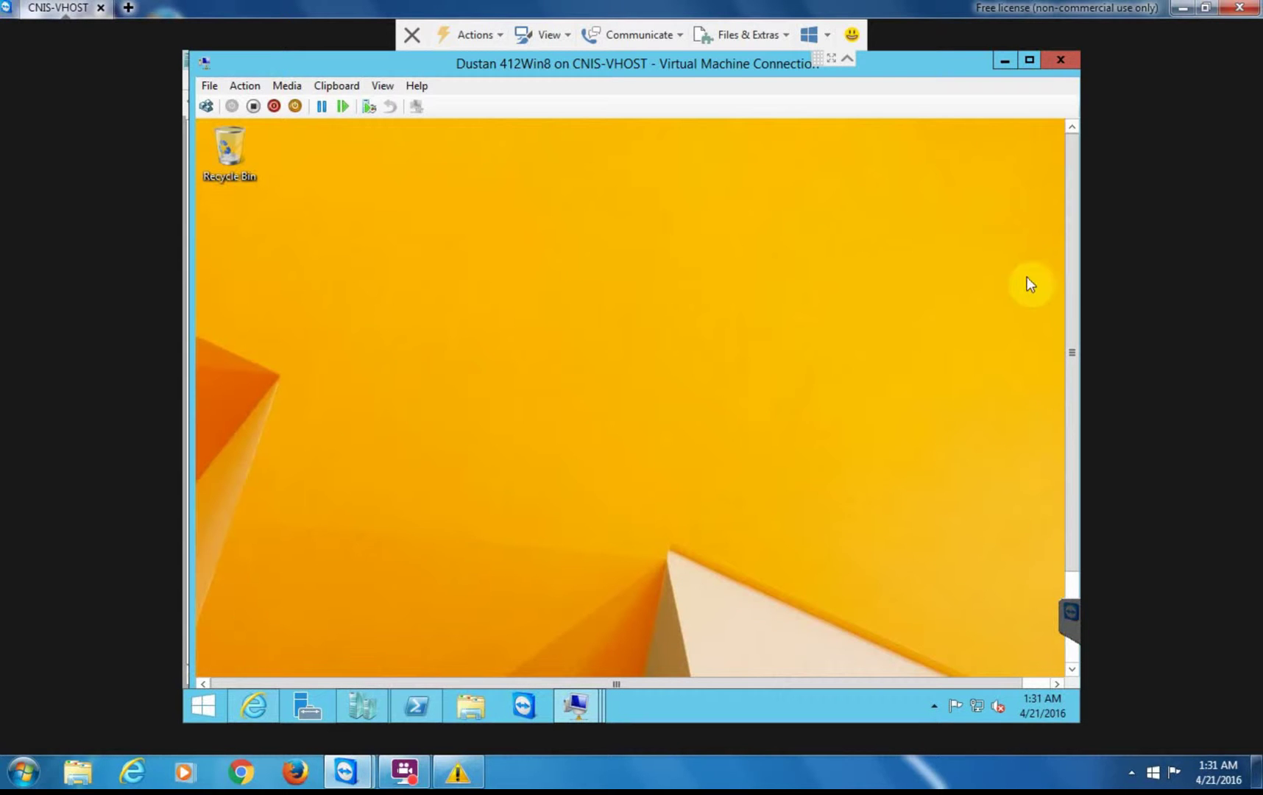
left_click_drag(1074, 270, 1078, 545)
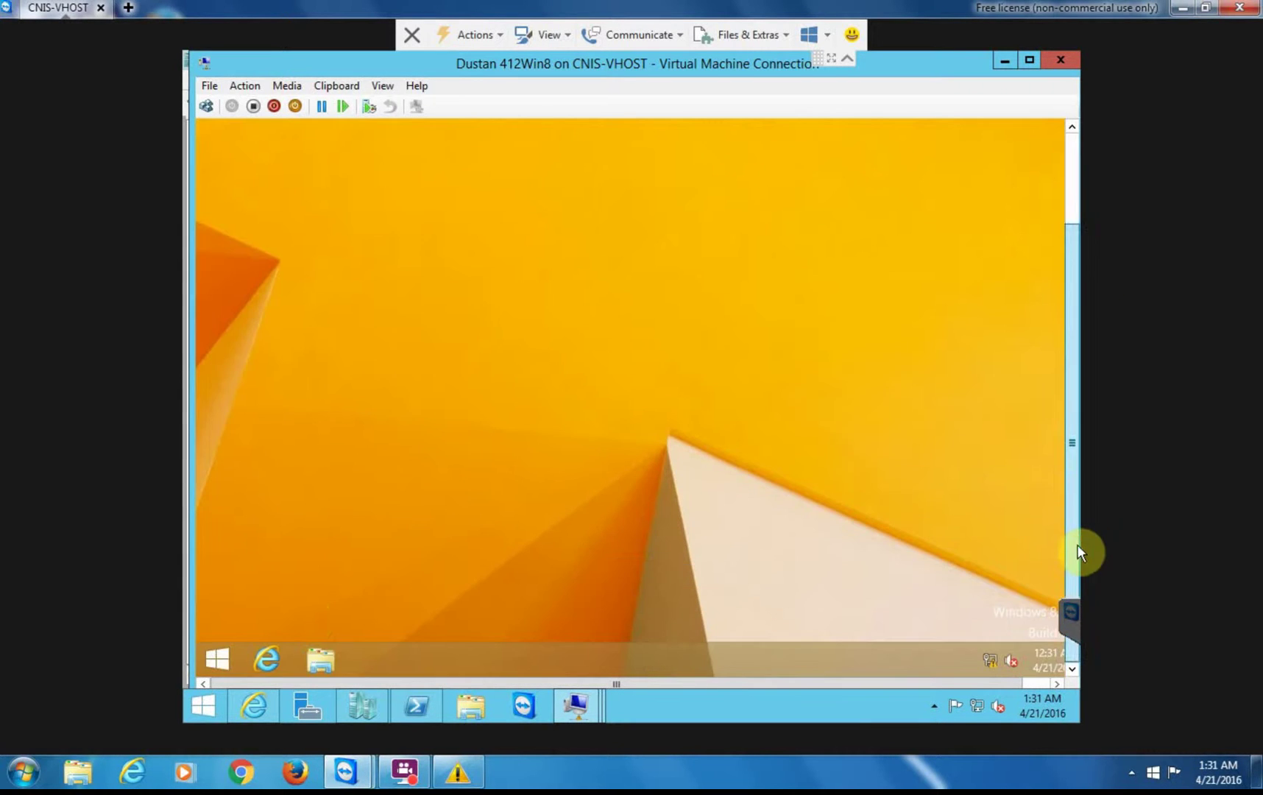
right_click(222, 654)
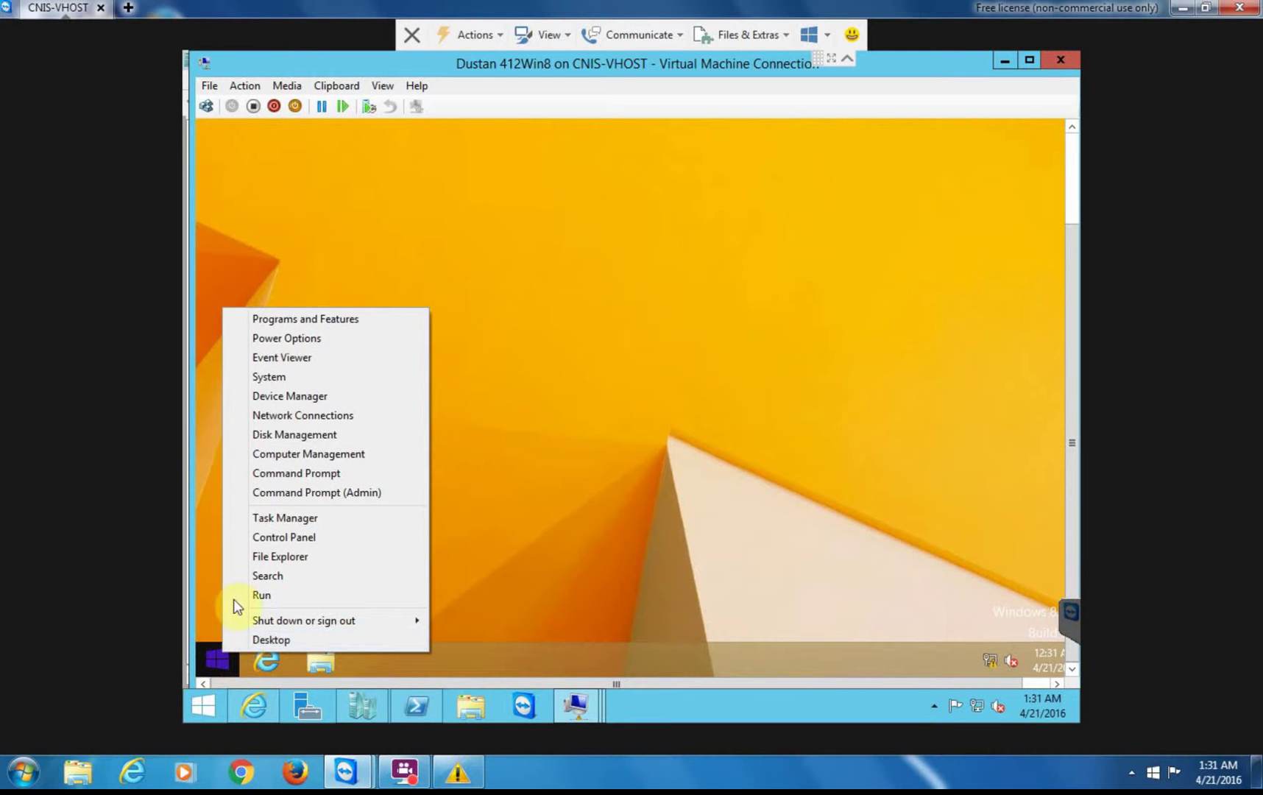
left_click(303, 491)
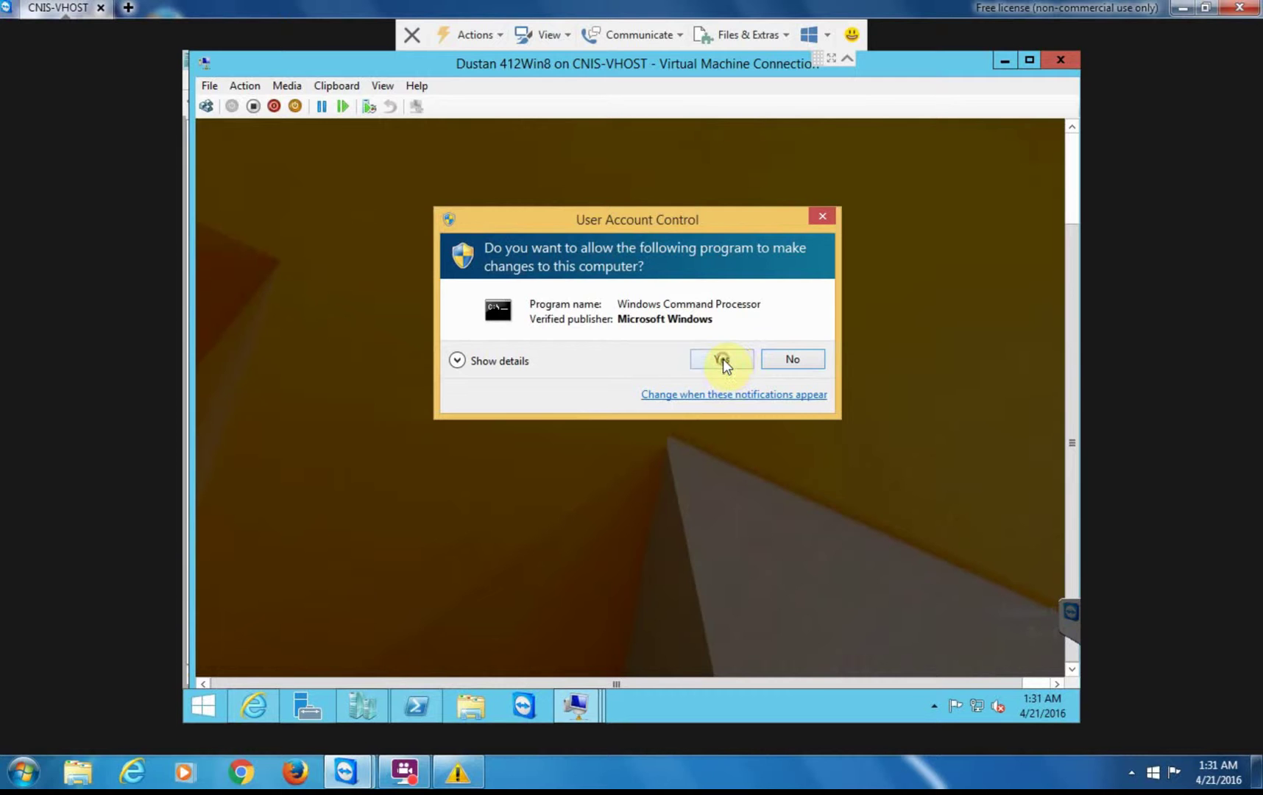
left_click(722, 360)
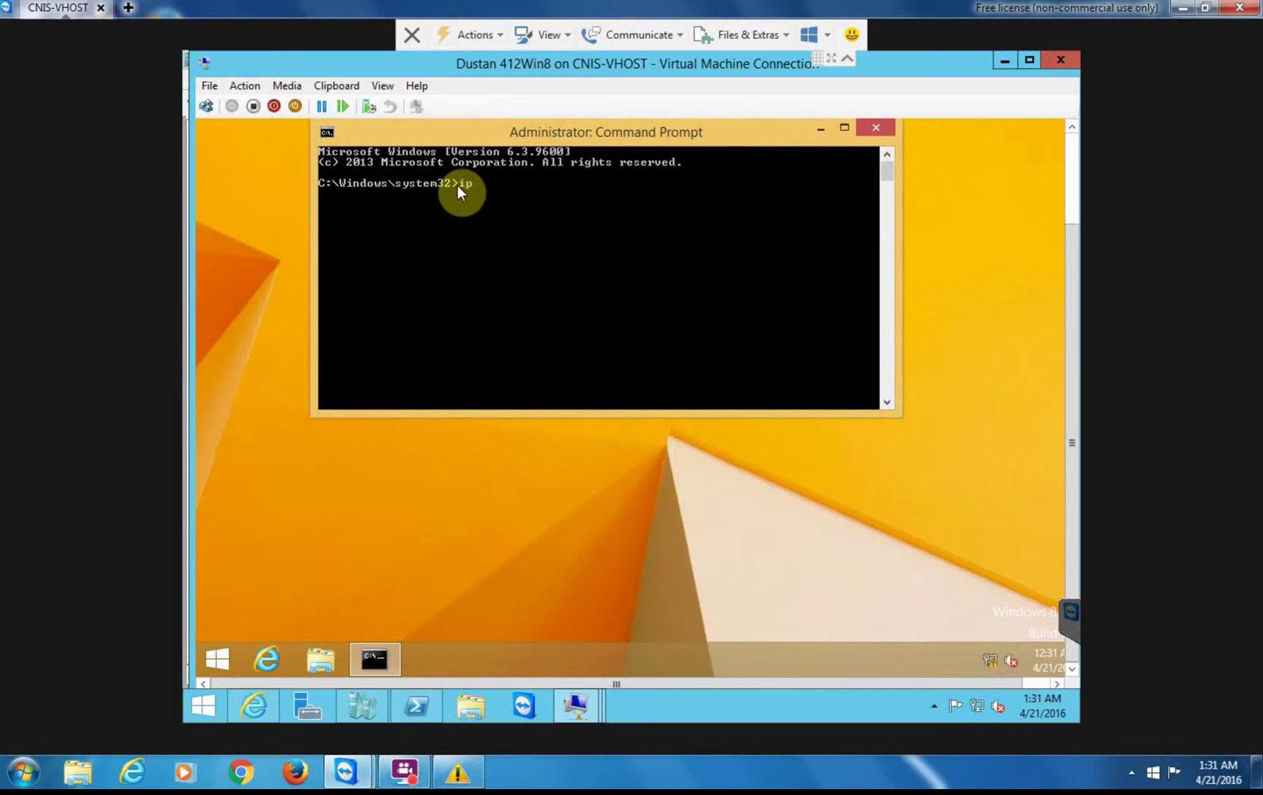
- Release the client's IPv4 lease with ipconfig /release, leaving Ethernet with no IPv4 address
type("ipconfig /release")
key("Return")
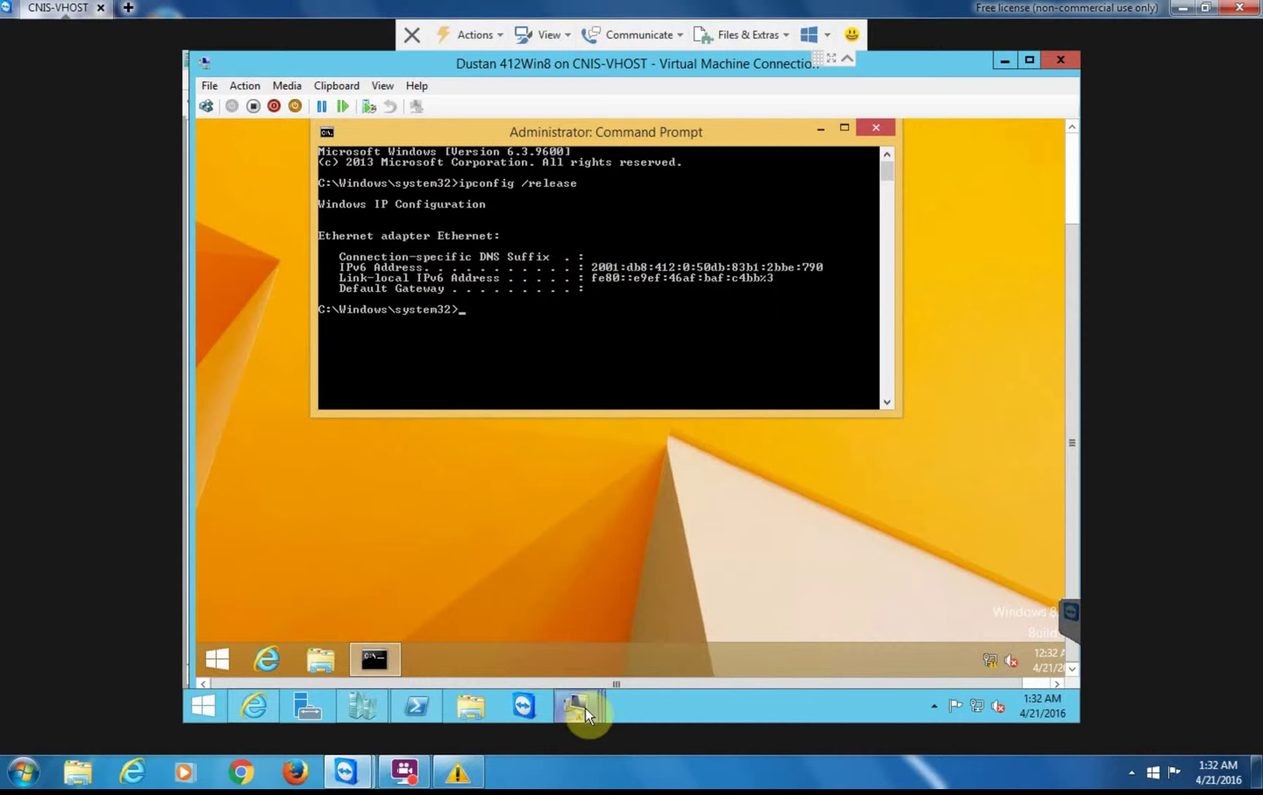
- On 412Server1, refresh scope 10.12.0.0 and view its now-empty Address Leases
mouse_move(585, 707)
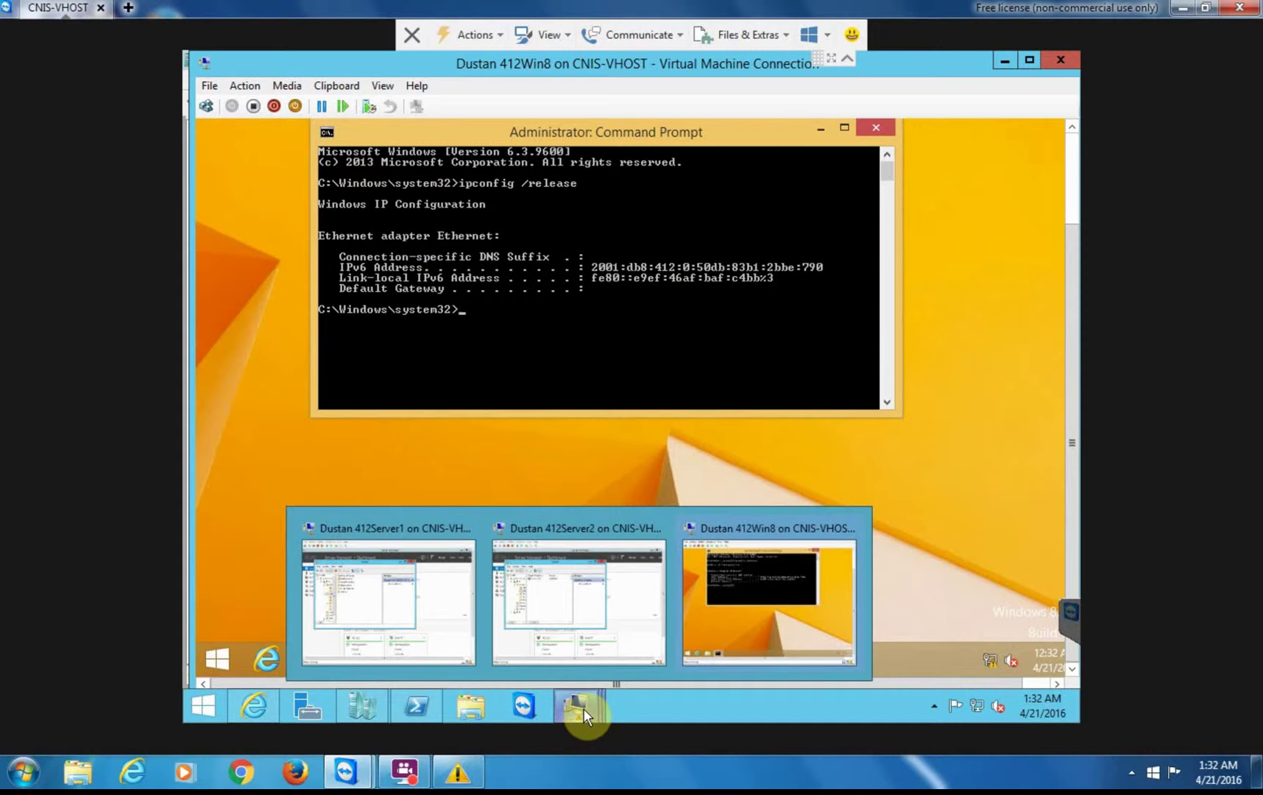
left_click(382, 614)
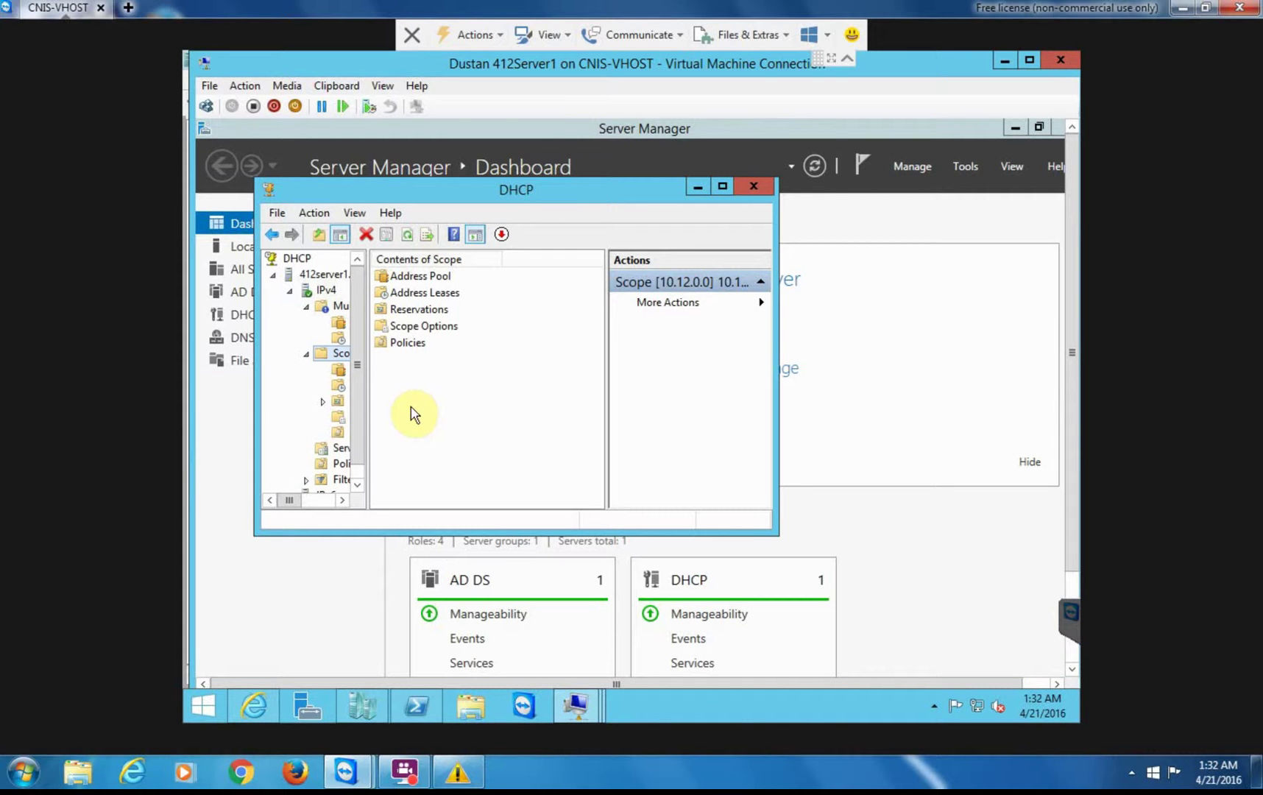
left_click(410, 235)
left_click(339, 387)
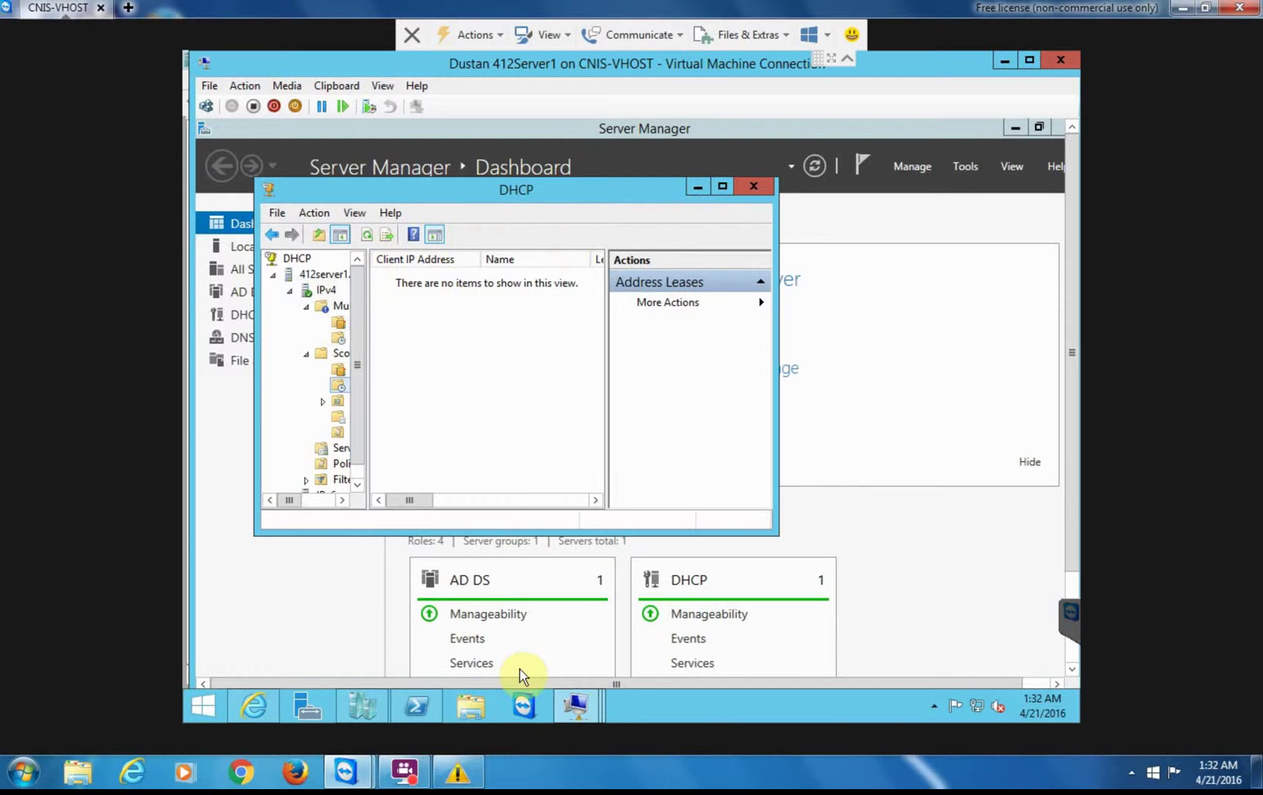
- Refresh 412Server2's Address Leases to confirm the 10.12.1.178 lease is gone there too
mouse_move(577, 709)
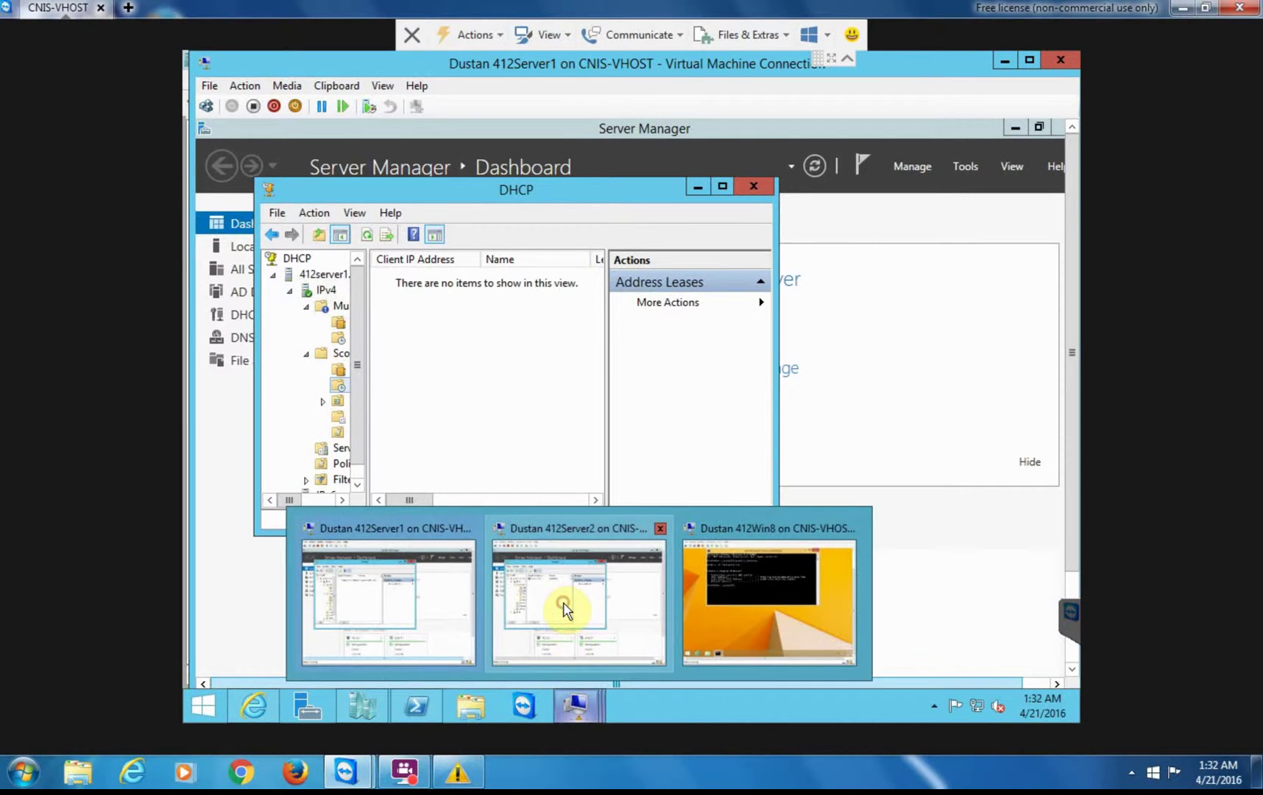
left_click(565, 610)
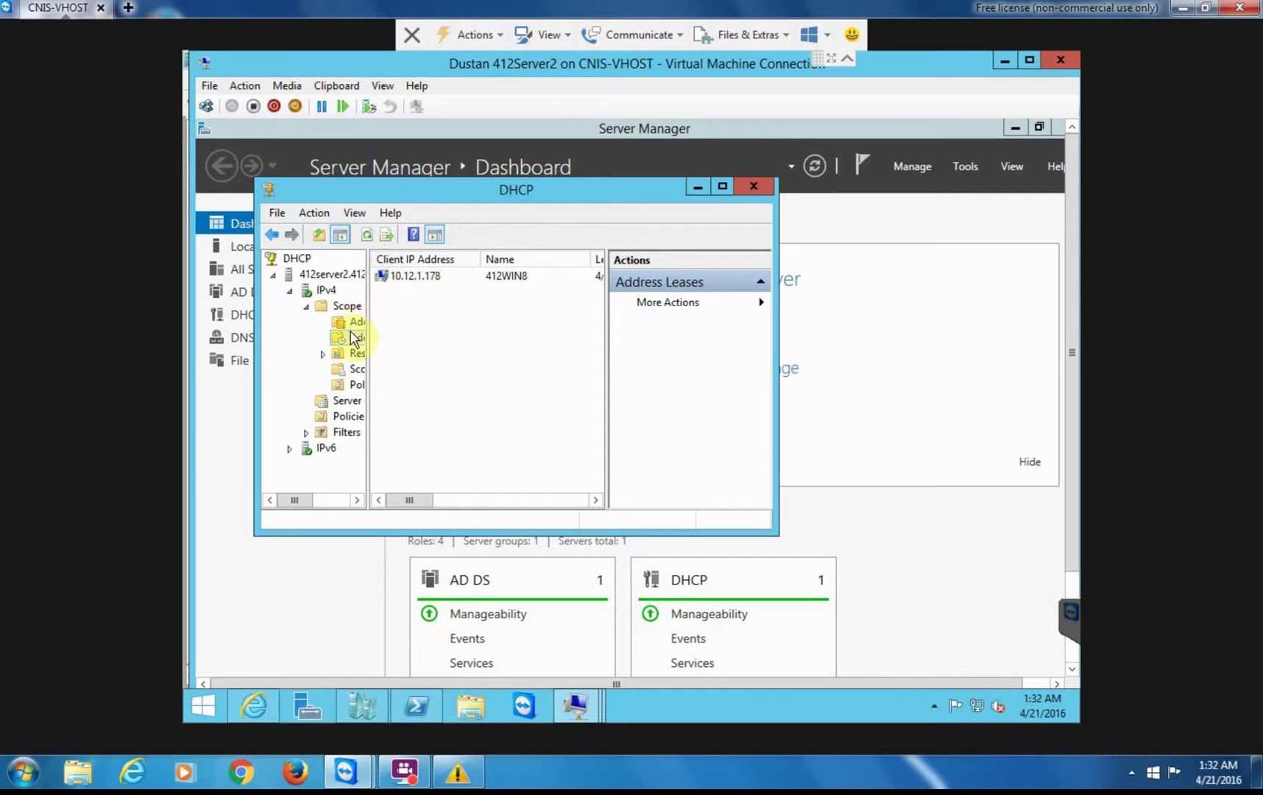
left_click(366, 235)
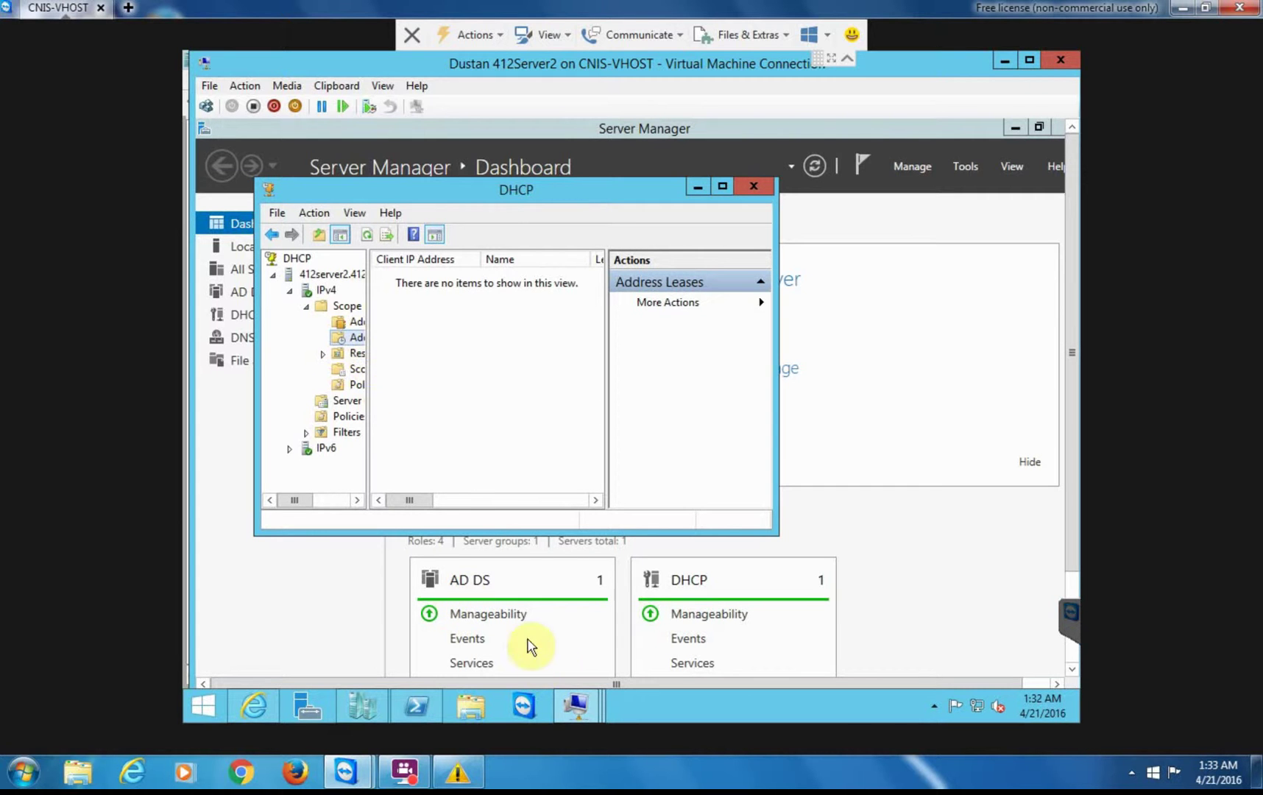
- On the 412Win8 client, run ipconfig /renew to regain 10.12.1.178 with mask 255.255.0.0
mouse_move(576, 712)
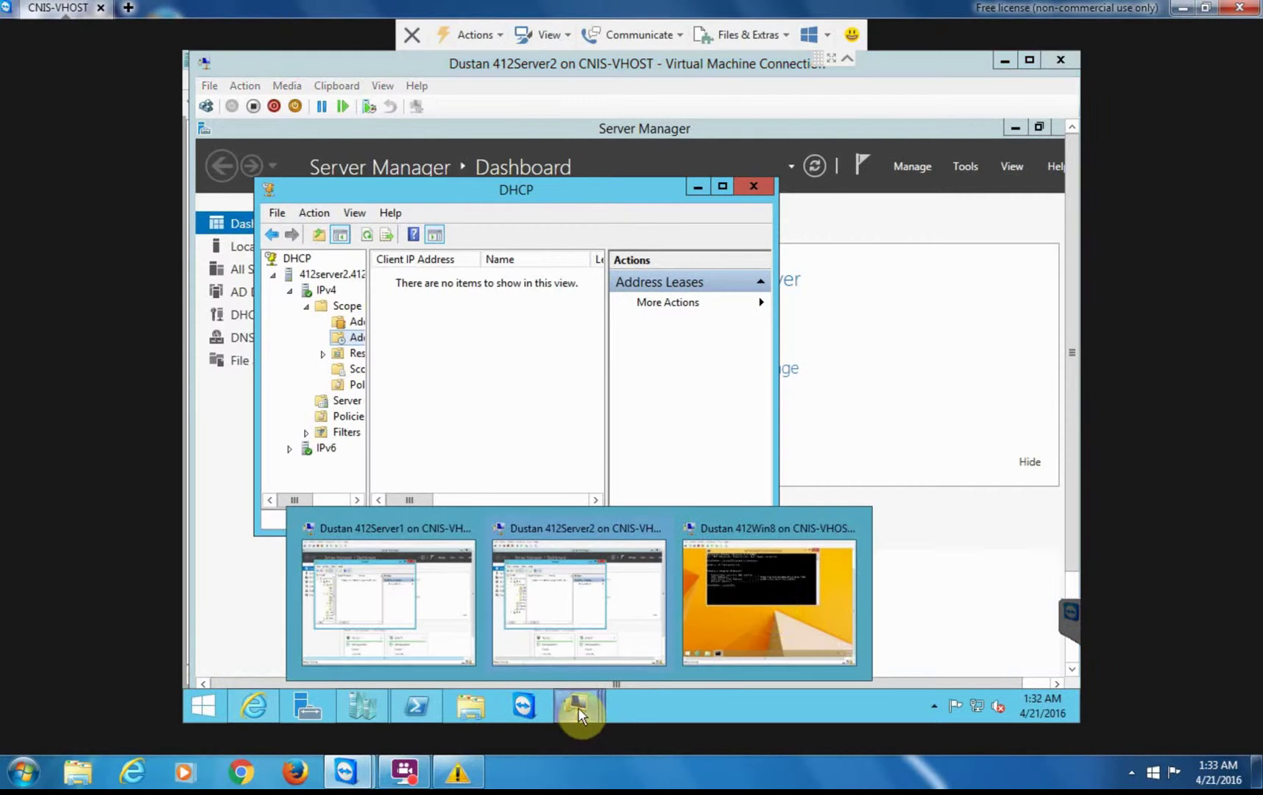
left_click(770, 598)
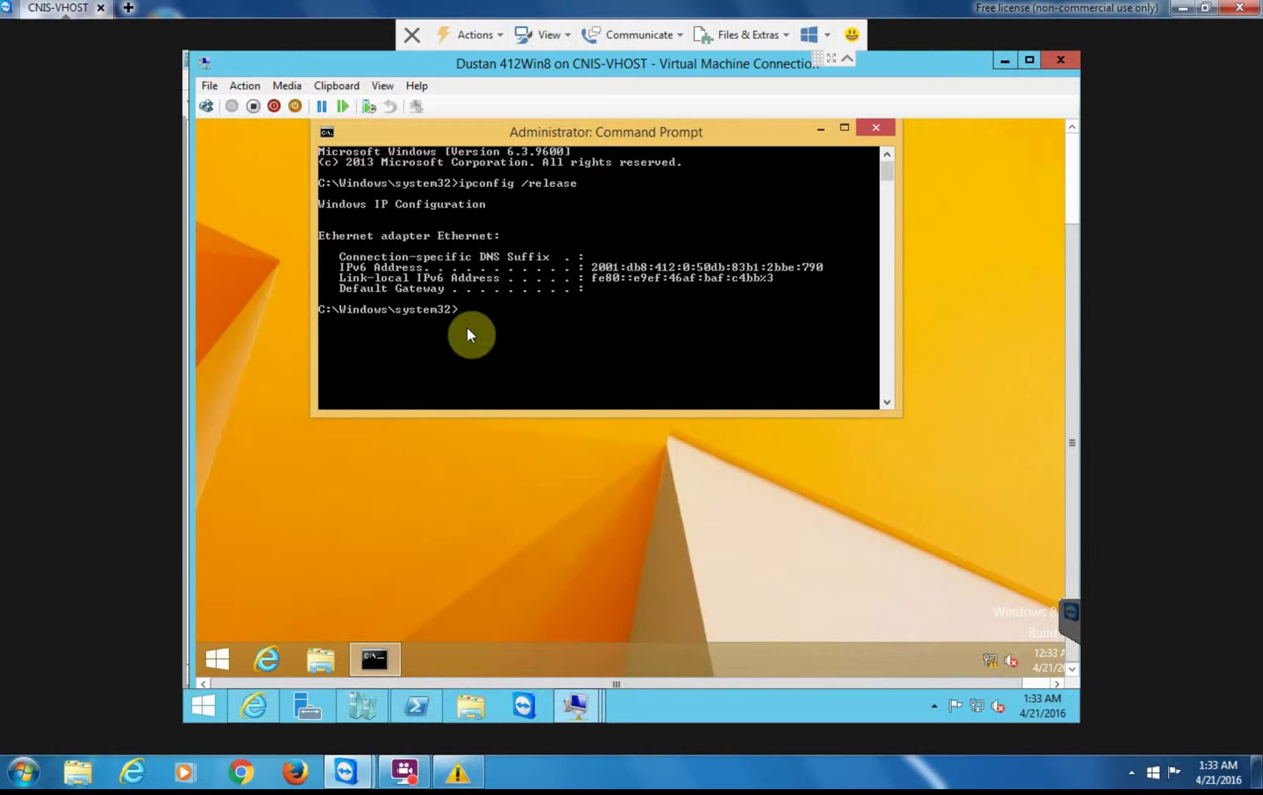
type("ipconfig /")
type("renew")
key("Return")
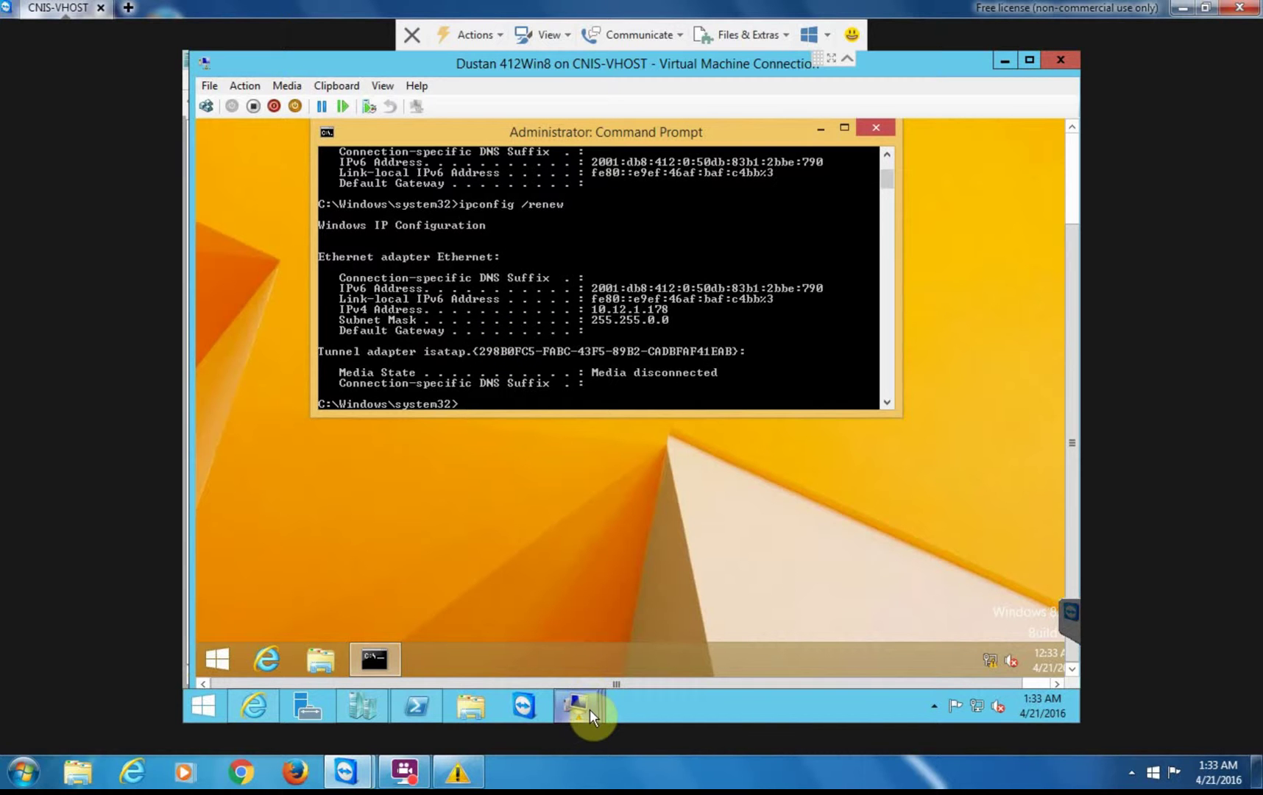
- Refresh 412Server1's Address Leases to show the new 10.12.1.178 lease for 412WIN8
mouse_move(589, 709)
left_click(394, 564)
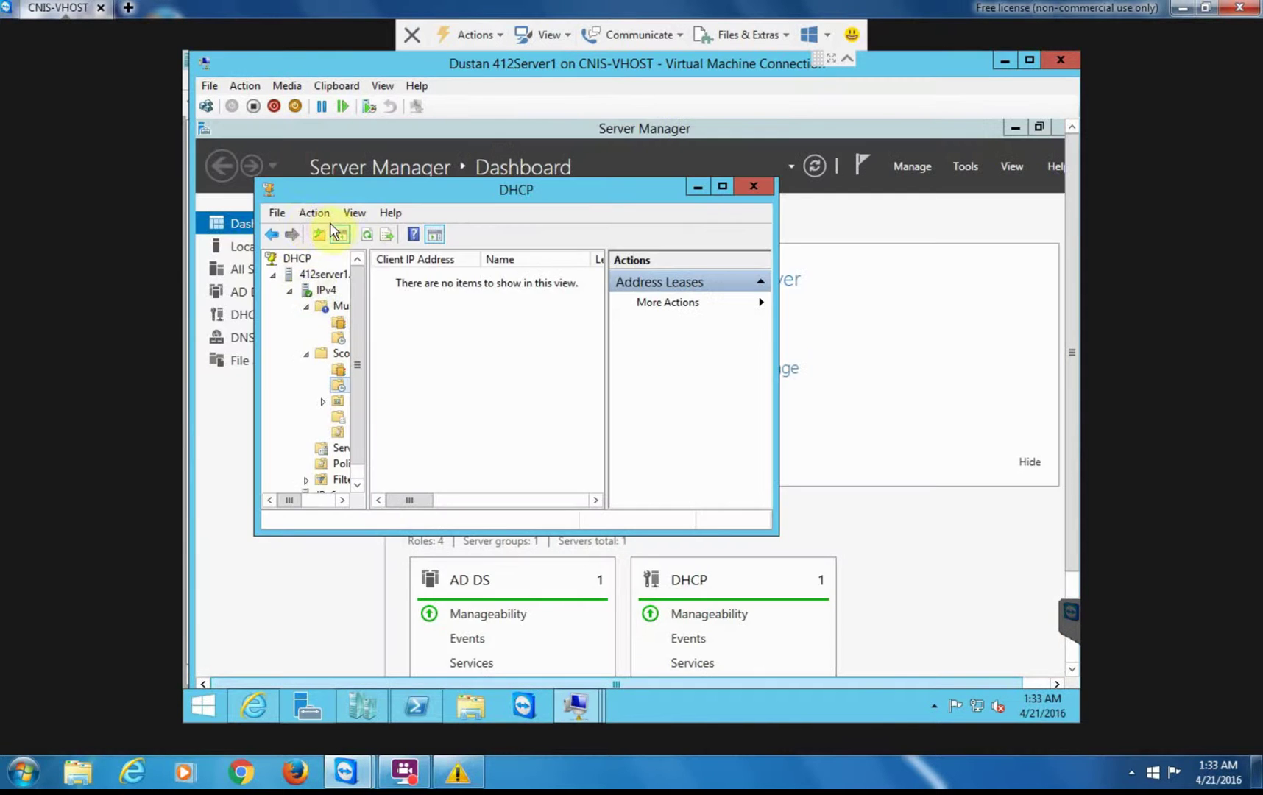
left_click(366, 237)
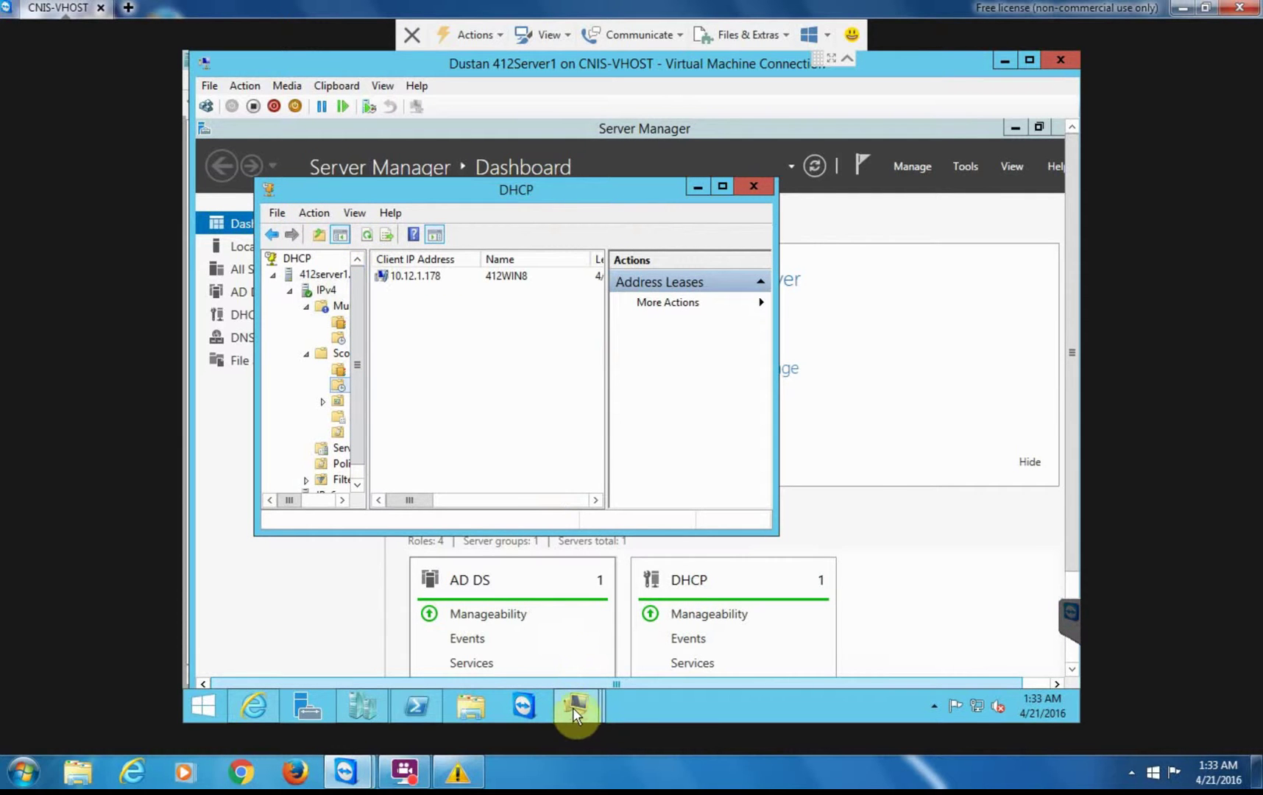
- Refresh 412Server2's Address Leases to confirm the 10.12.1.178 lease was replicated
mouse_move(574, 709)
left_click(566, 626)
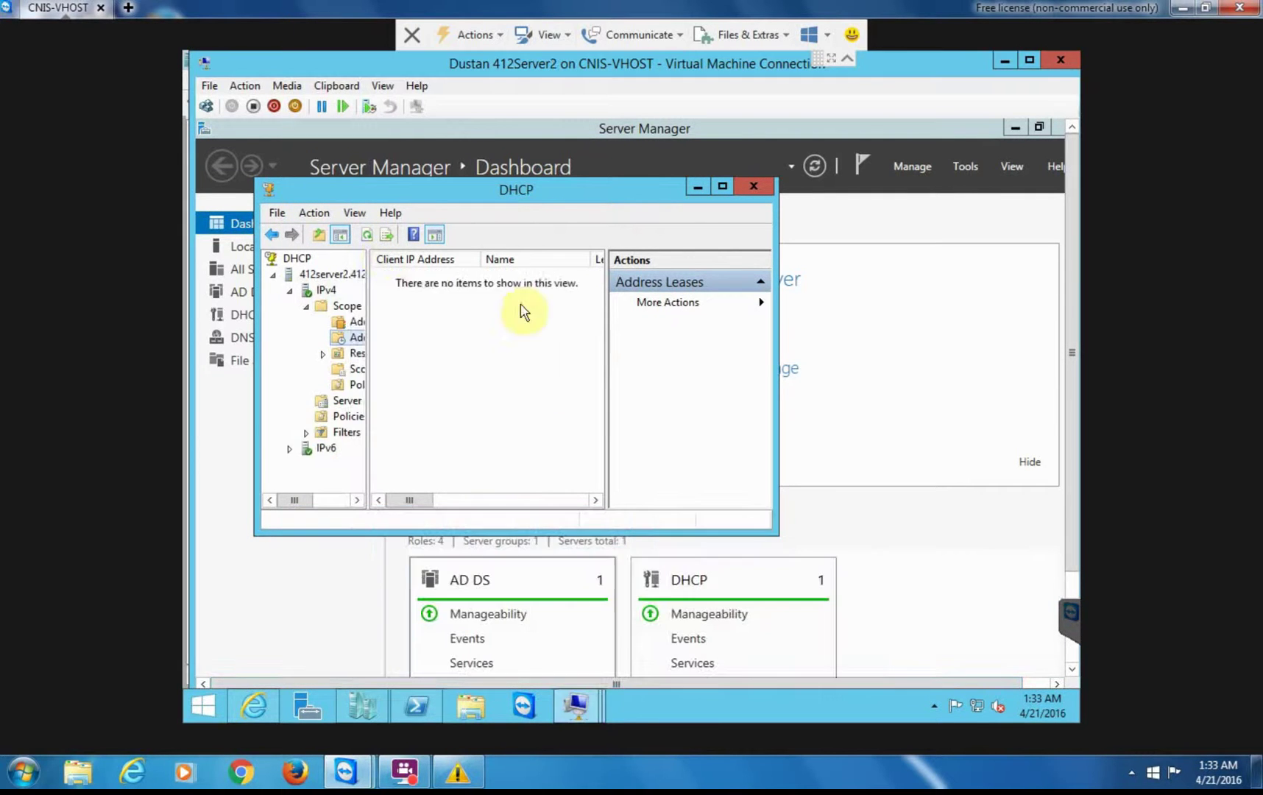
left_click(367, 235)
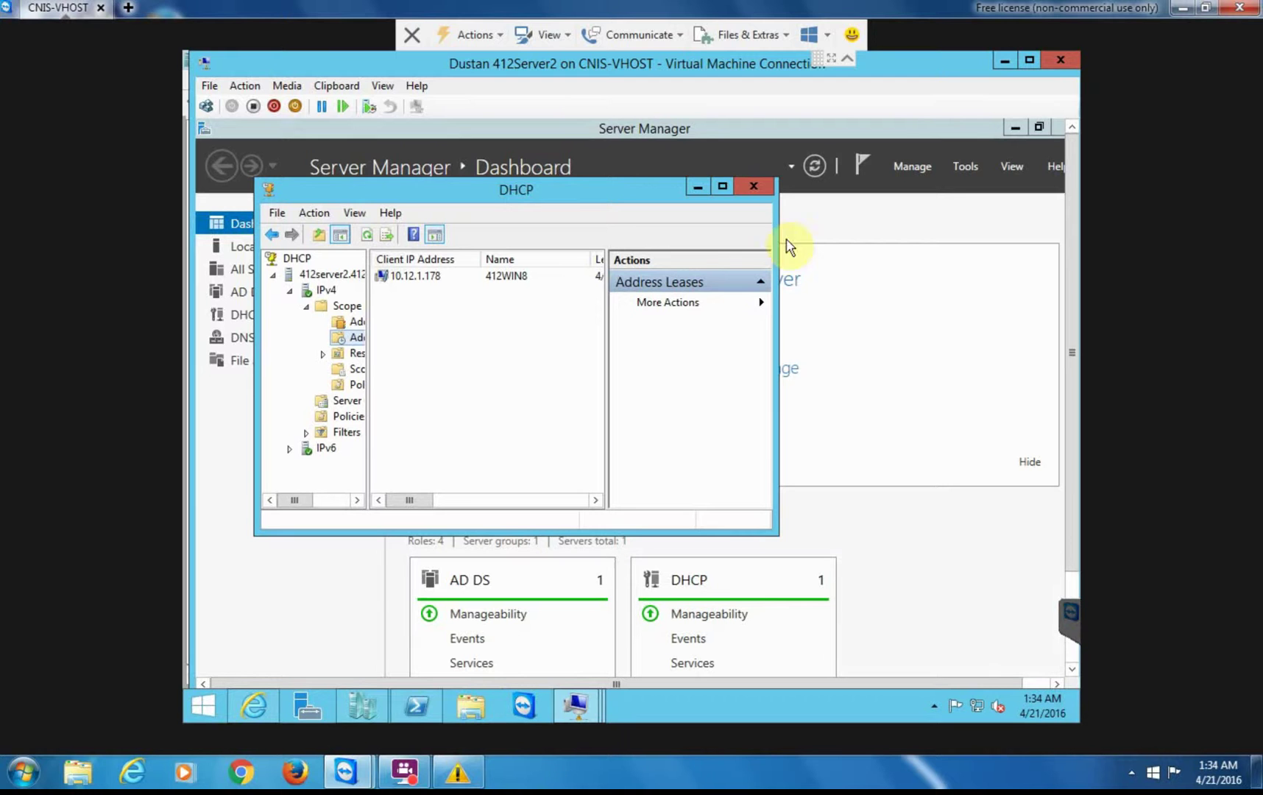
- Close the DHCP console, dismiss the colour-scheme warning, and center the FlashBack recorder panel
left_click(753, 187)
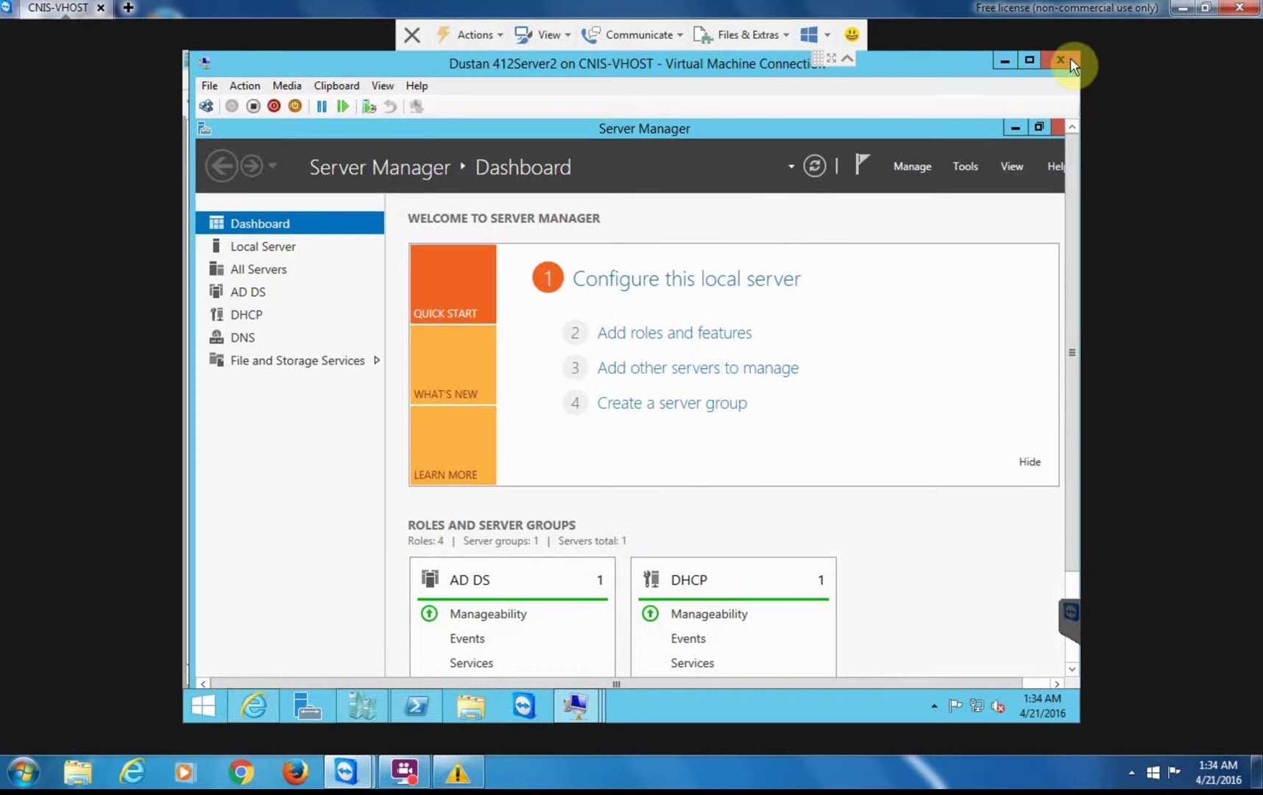
left_click(473, 784)
left_click(843, 200)
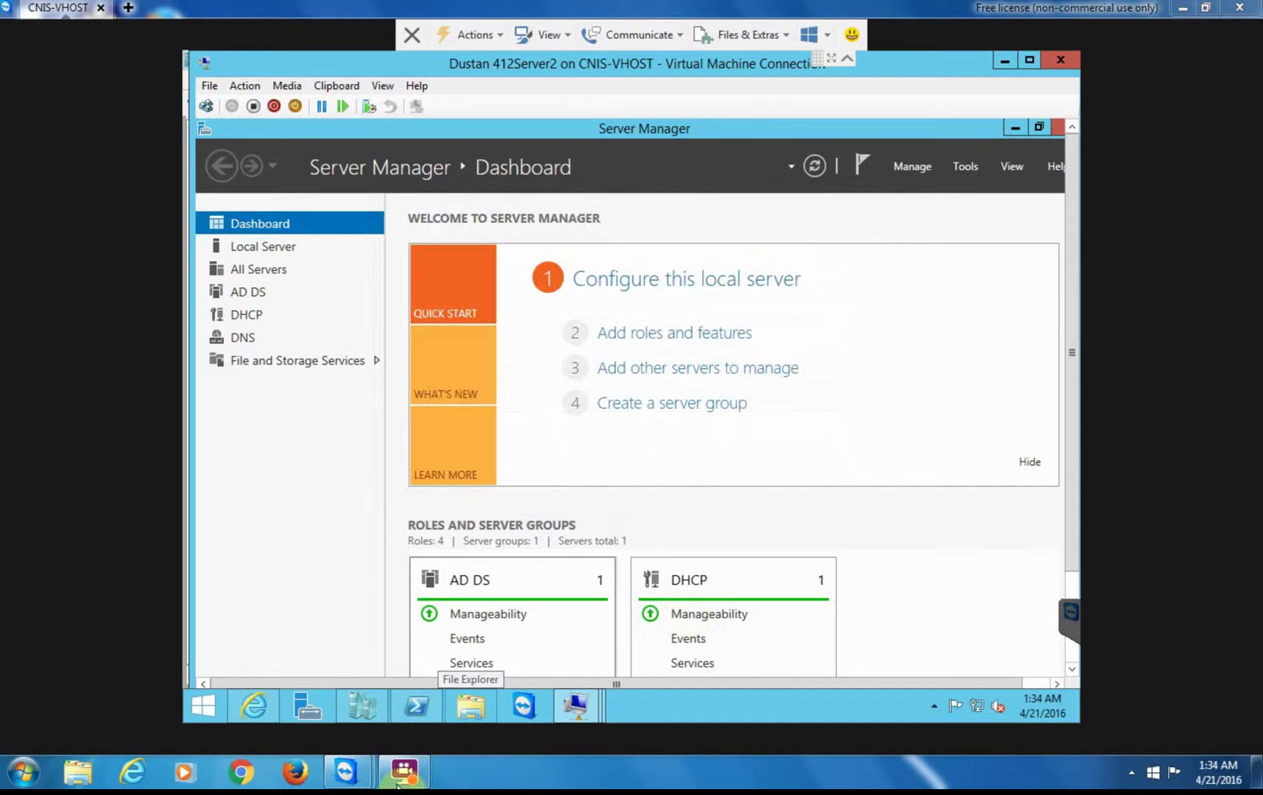
left_click(403, 765)
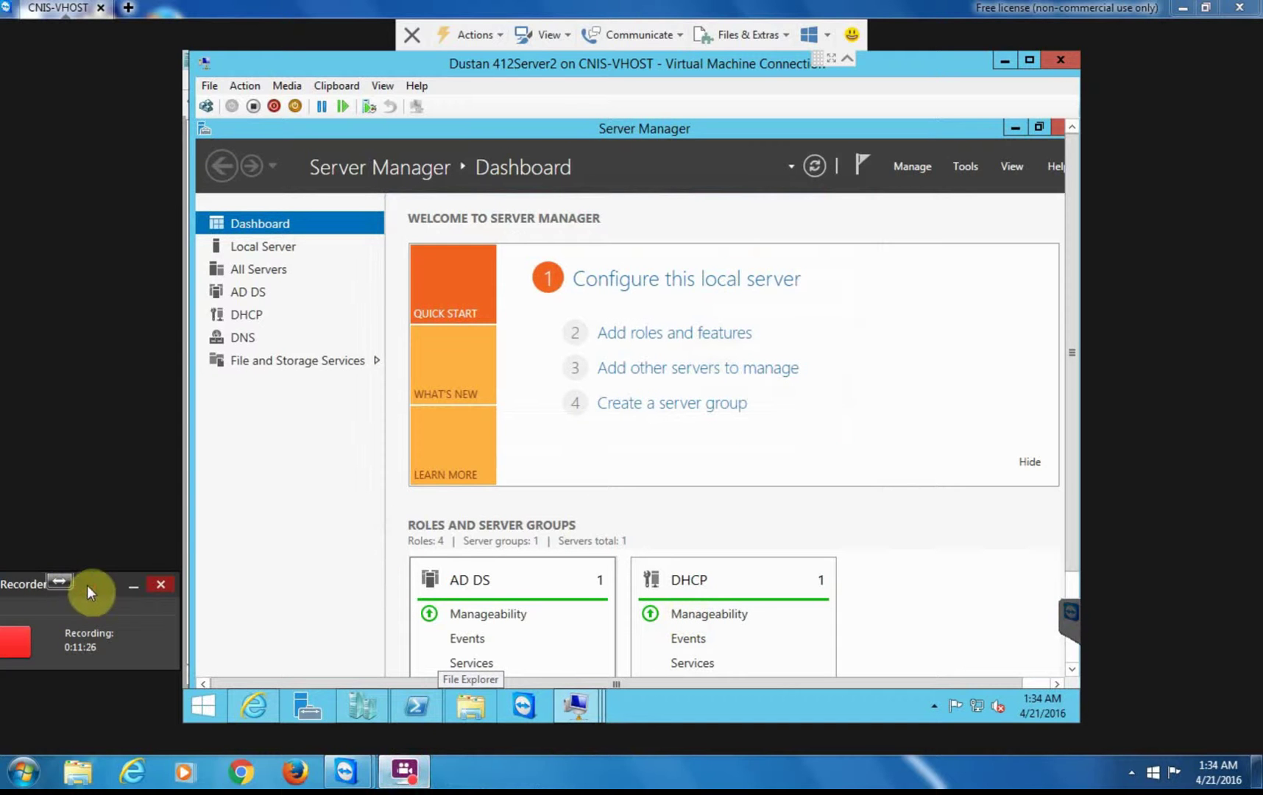
left_click_drag(87, 585, 787, 246)
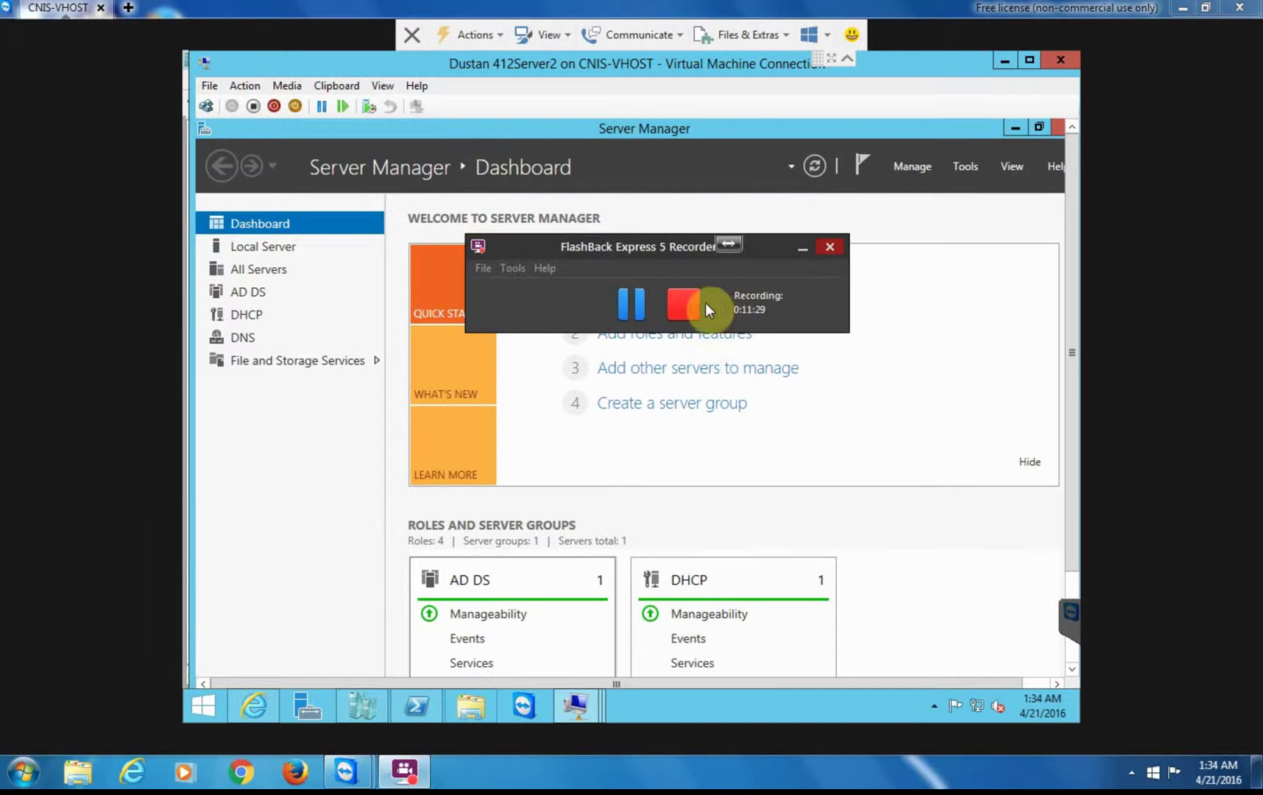